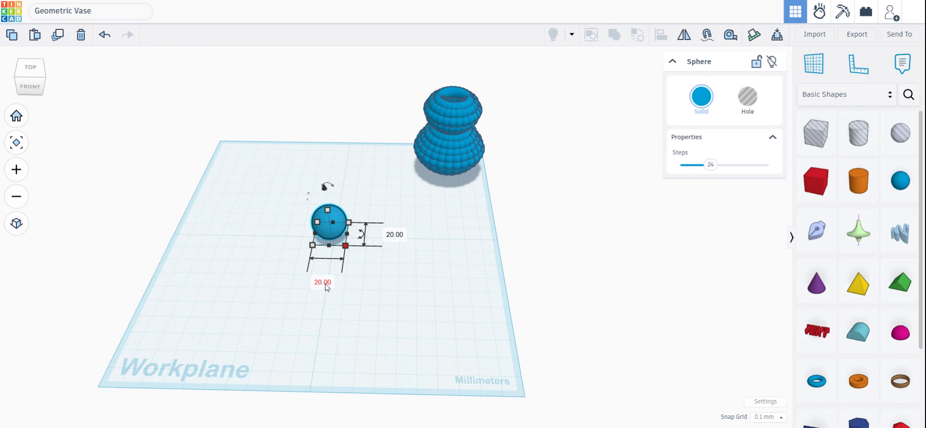
# Resize the sphere to 5 mm in width, length and height
pyautogui.click(326, 286)
pyautogui.write('5')
pyautogui.click(395, 238)
pyautogui.write('5')
pyautogui.press('Return')
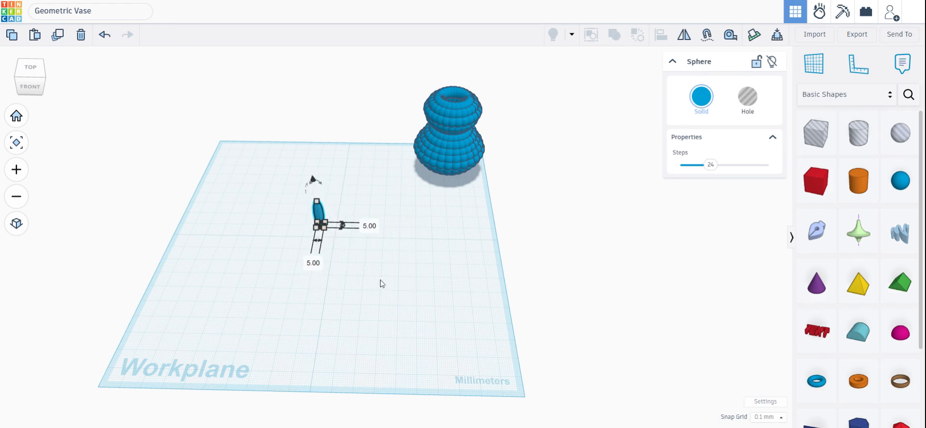
pyautogui.scroll(3, 329, 260)
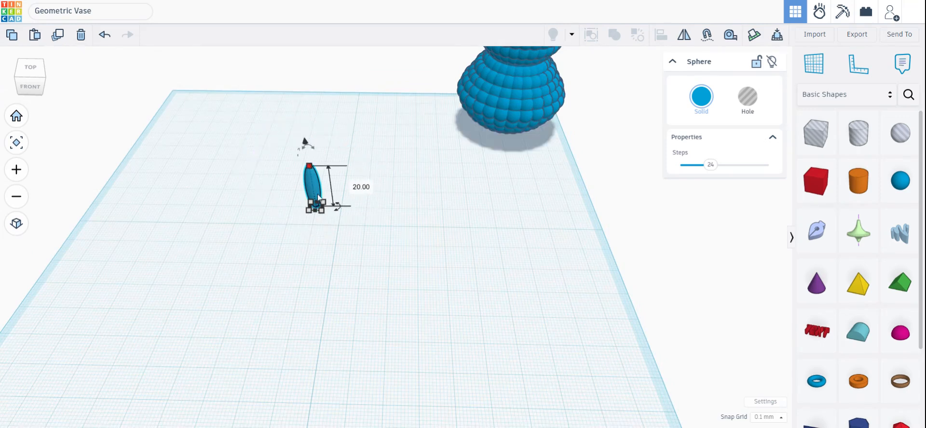
pyautogui.click(361, 187)
pyautogui.write('5')
pyautogui.press('Return')
pyautogui.click(348, 228)
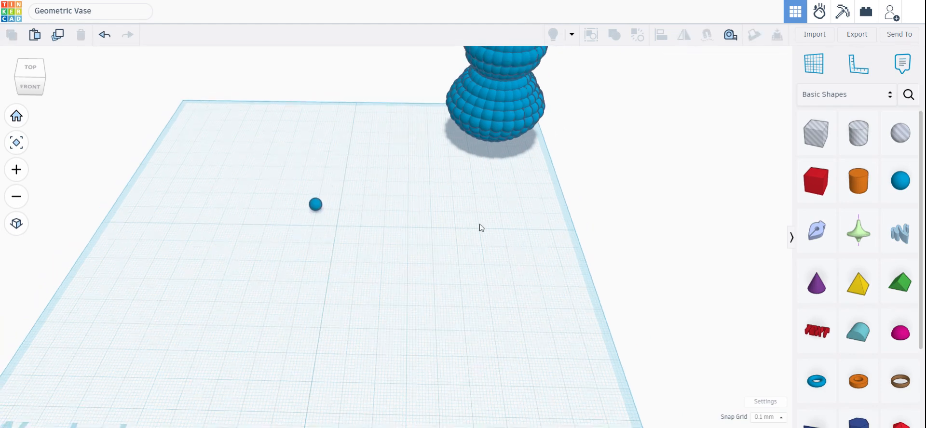
# Place a copy of the 5 mm sphere partly overlapping the original, keeping the snap grid at 0.1 mm
pyautogui.scroll(-3, 480, 228)
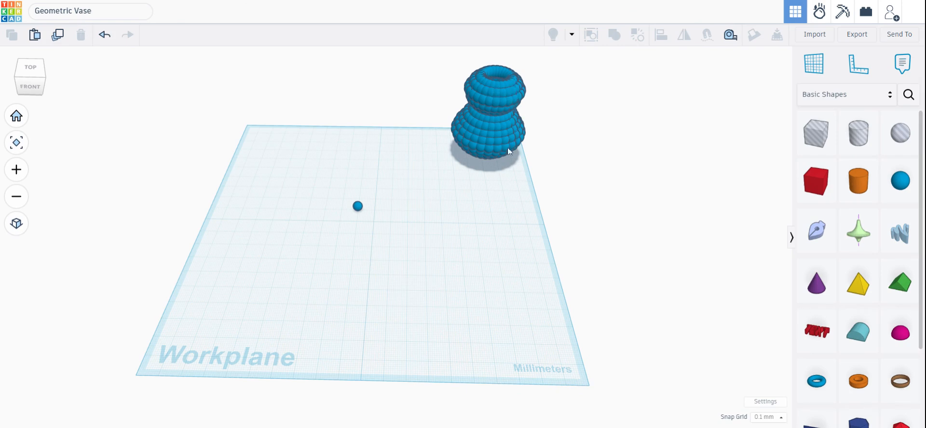
pyautogui.click(358, 207)
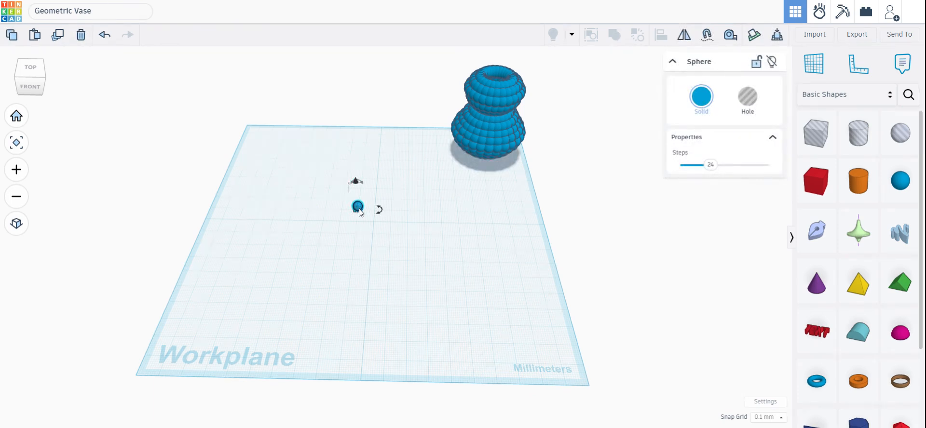
pyautogui.moveTo(365, 218); pyautogui.dragTo(366, 210)
pyautogui.scroll(5, 370, 225)
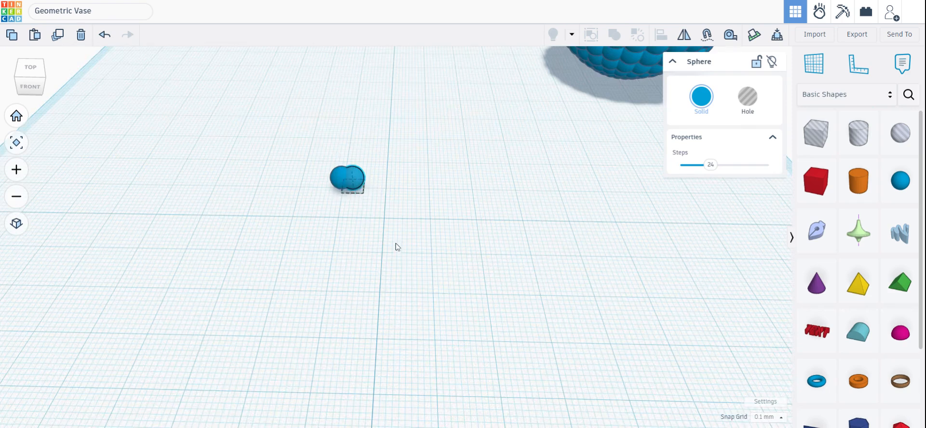
pyautogui.scroll(1, 397, 251)
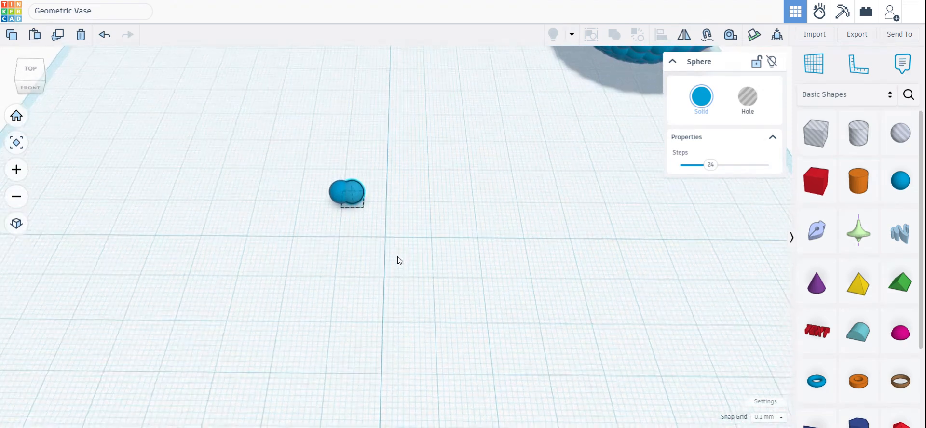
pyautogui.click(782, 418)
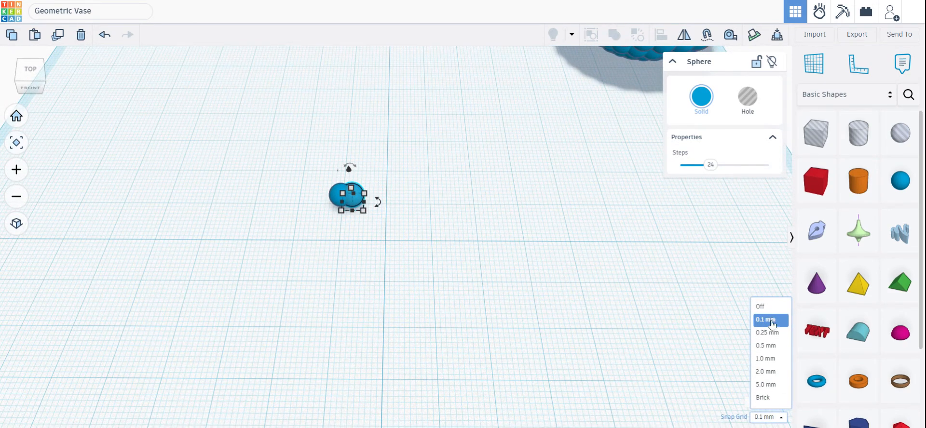
pyautogui.scroll(2, 386, 225)
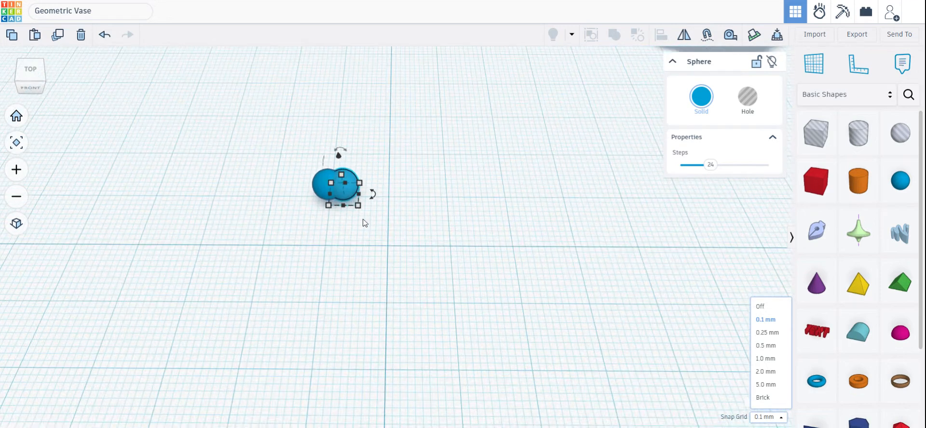
pyautogui.click(367, 243)
# Add three more overlapping sphere copies, curving the chain outward and toward the front of the workplane
pyautogui.moveTo(348, 193); pyautogui.dragTo(368, 256)
pyautogui.hotkey('ctrl', 'c')
pyautogui.hotkey('ctrl', 'v')
pyautogui.hotkey('ctrl', 'c')
pyautogui.hotkey('ctrl', 'v')
pyautogui.hotkey('ctrl', 'c')
pyautogui.hotkey('ctrl', 'v')
pyautogui.moveTo(397, 204); pyautogui.dragTo(401, 247, button='right')
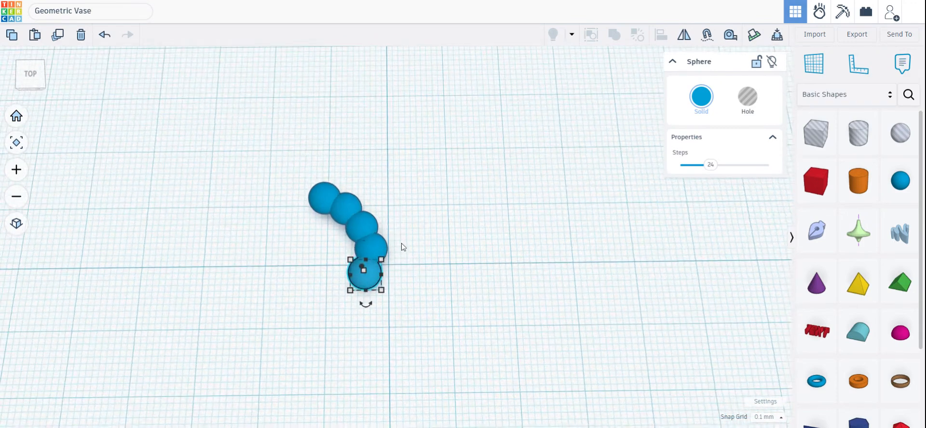
# Continue the chain with five more overlapping sphere copies, curving inward to form the vase's neck and starting back outward
pyautogui.hotkey('ctrl', 'c')
pyautogui.hotkey('ctrl', 'v')
pyautogui.moveTo(385, 283); pyautogui.dragTo(328, 385)
pyautogui.press('Escape')
pyautogui.hotkey('ctrl', 'c')
pyautogui.hotkey('ctrl', 'v')
pyautogui.hotkey('ctrl', 'c')
pyautogui.hotkey('ctrl', 'v')
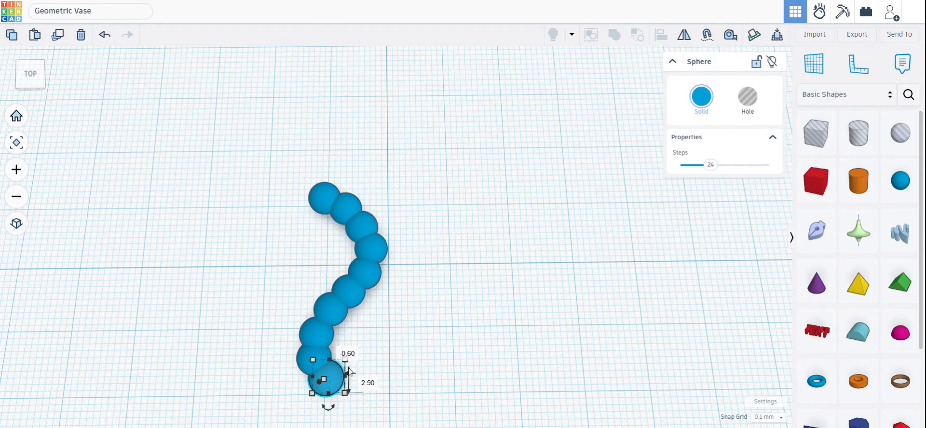
# Extend the chain with seven more overlapping sphere copies, bulging outward for the vase's body and beginning to turn inward
pyautogui.scroll(-3, 407, 313)
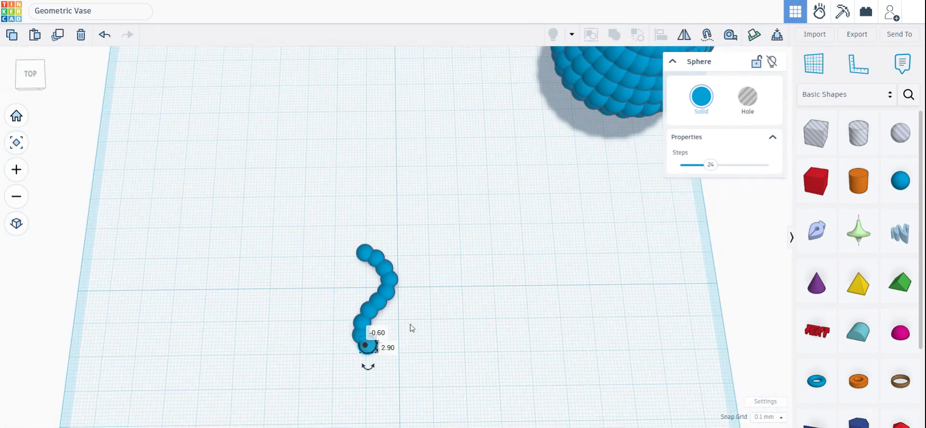
pyautogui.scroll(3, 409, 324)
pyautogui.moveTo(410, 353); pyautogui.dragTo(430, 221, button='middle')
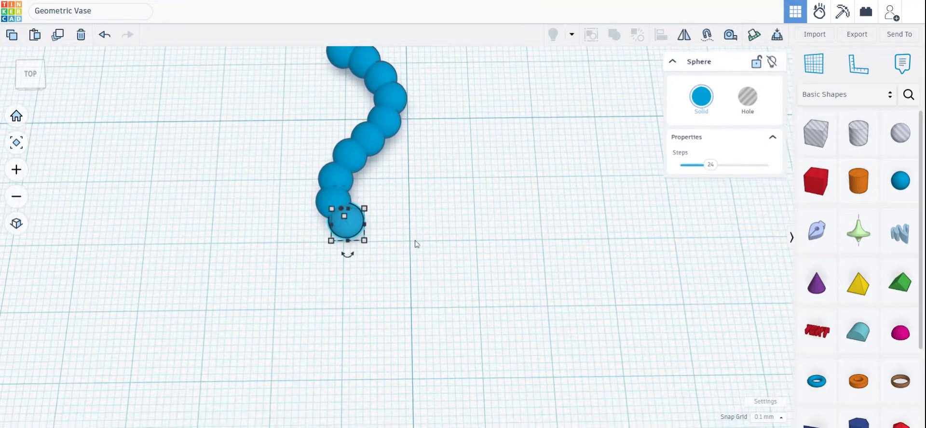
pyautogui.moveTo(374, 226); pyautogui.dragTo(387, 384)
pyautogui.hotkey('ctrl', 'c')
pyautogui.hotkey('ctrl', 'v')
pyautogui.hotkey('ctrl', 'v')
pyautogui.hotkey('ctrl', 'v')
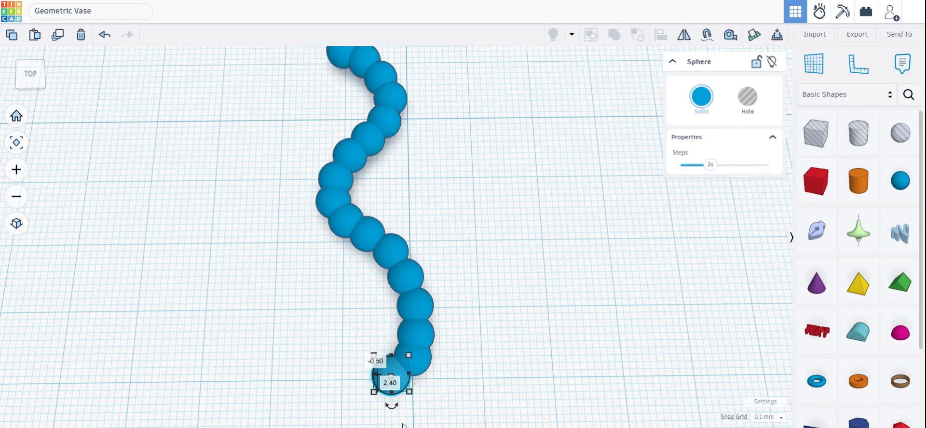
pyautogui.hotkey('ctrl', 'v')
pyautogui.moveTo(427, 392); pyautogui.dragTo(432, 401)
pyautogui.scroll(-1, 456, 385)
pyautogui.moveTo(461, 380); pyautogui.dragTo(449, 285, button='middle')
pyautogui.click(428, 287)
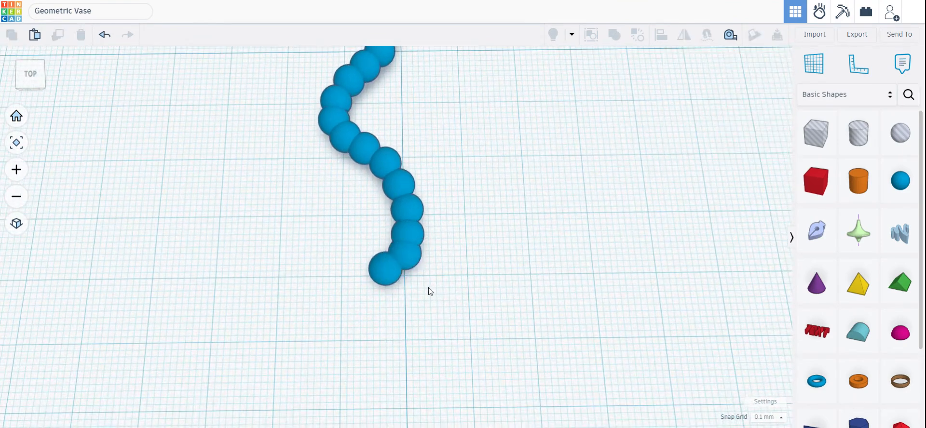
# Add two more overlapping sphere copies that bring the lower end of the chain back inward
pyautogui.click(385, 282)
pyautogui.moveTo(385, 282); pyautogui.dragTo(346, 315)
pyautogui.hotkey('ctrl', 'c')
pyautogui.hotkey('ctrl', 'v')
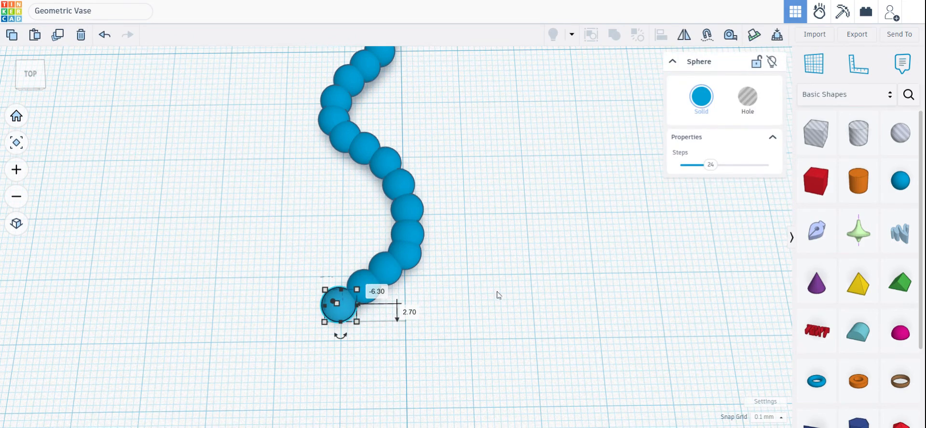
# Add a last overlapping sphere copy and adjust the end of the chain to a flatter curve for the vase's base
pyautogui.scroll(-2, 456, 244)
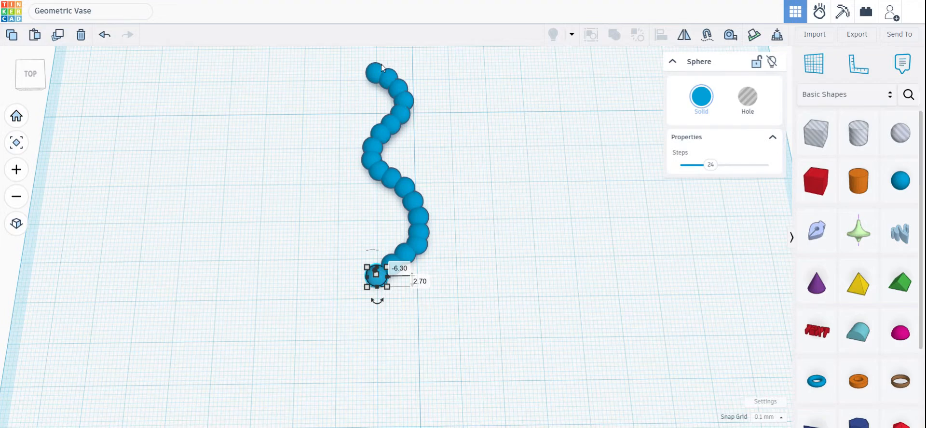
pyautogui.hotkey('ctrl', 'v')
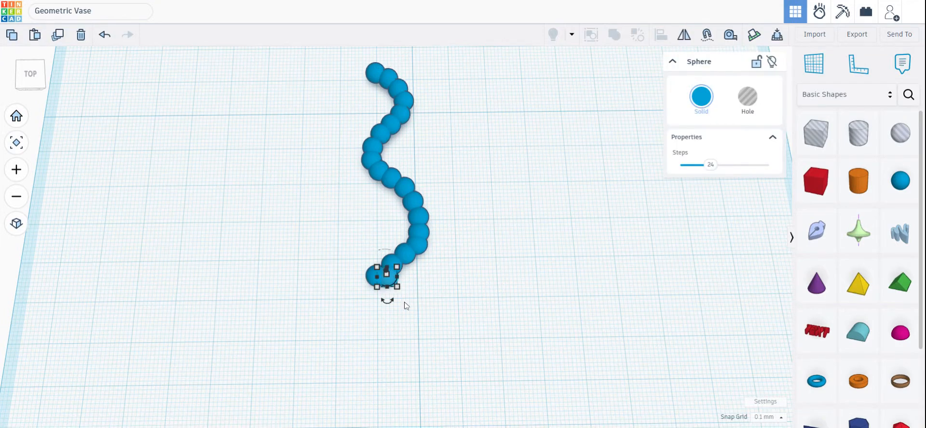
pyautogui.moveTo(387, 275); pyautogui.dragTo(358, 303)
pyautogui.hotkey('ctrl', 'z')
pyautogui.scroll(5, 434, 318)
pyautogui.click(473, 312)
pyautogui.moveTo(324, 250); pyautogui.dragTo(259, 252)
pyautogui.scroll(-1, 411, 310)
pyautogui.scroll(-3, 424, 308)
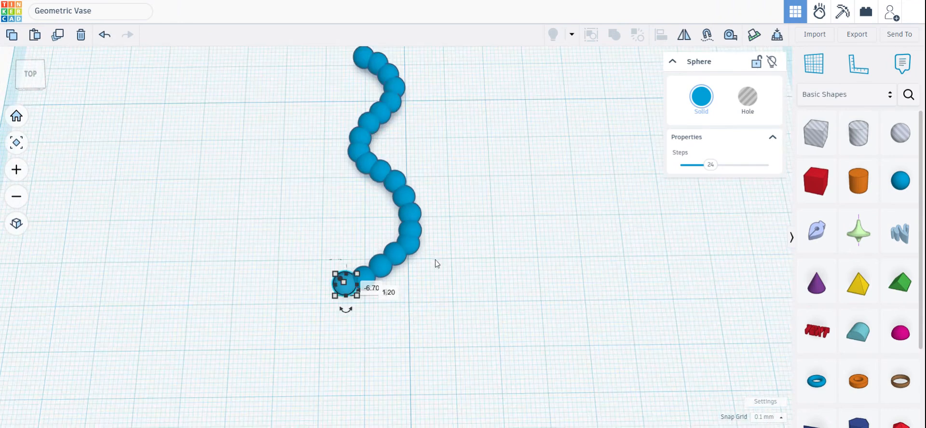
pyautogui.click(492, 282)
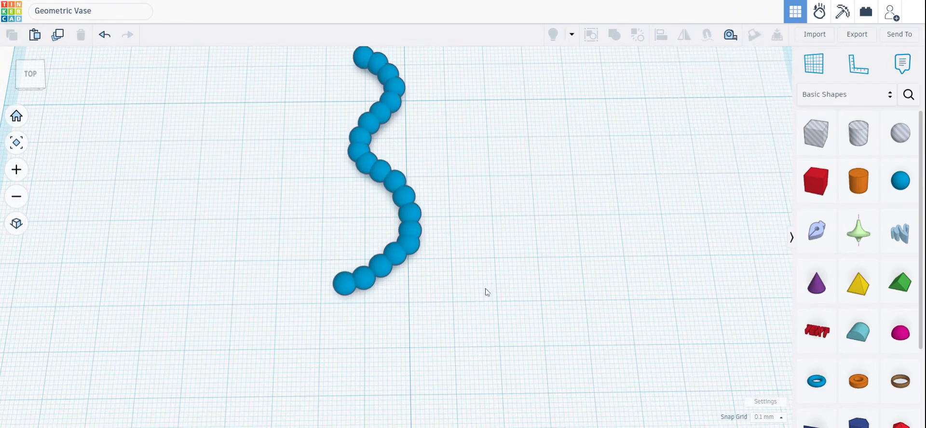
# Select all 20 spheres of the chain and combine them into one union group
pyautogui.scroll(-5, 486, 290)
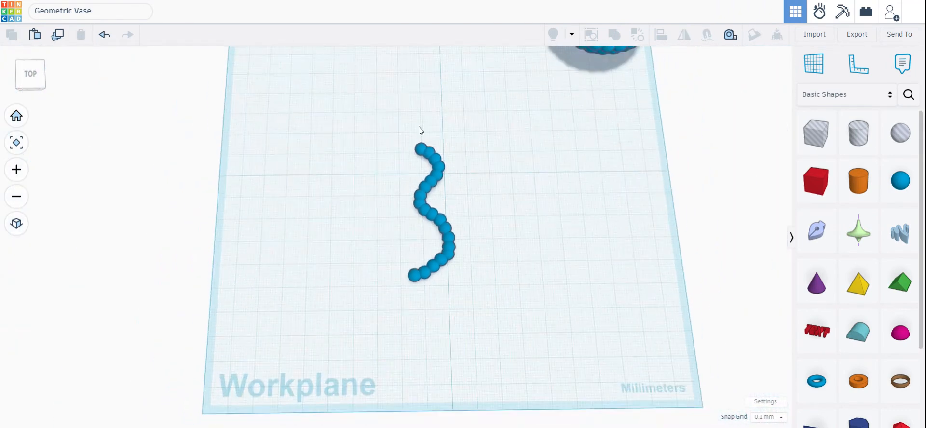
pyautogui.moveTo(332, 118); pyautogui.dragTo(436, 319)
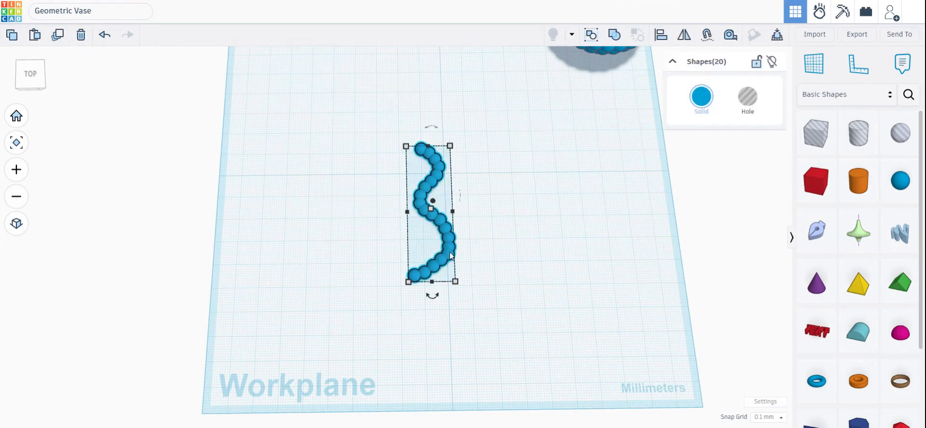
pyautogui.click(352, 131)
pyautogui.moveTo(344, 117); pyautogui.dragTo(514, 333)
pyautogui.click(621, 38)
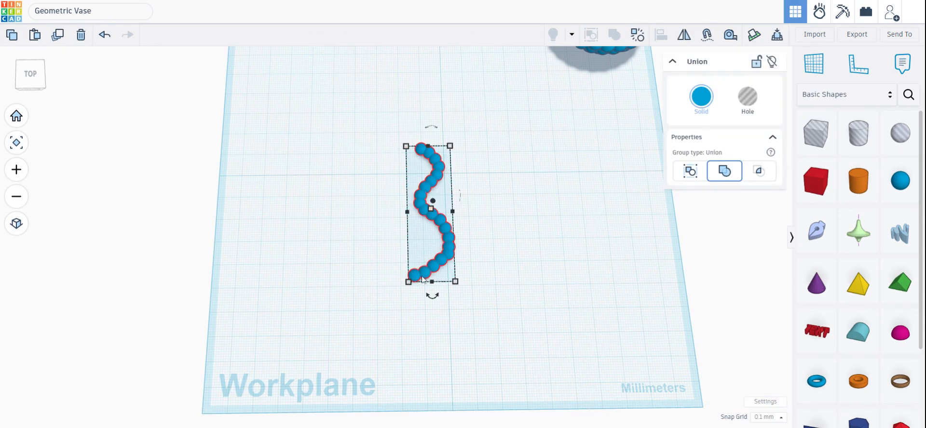
# Rotate the grouped sphere chain 90° so that it stands upright
pyautogui.moveTo(554, 294); pyautogui.dragTo(335, 244, button='right')
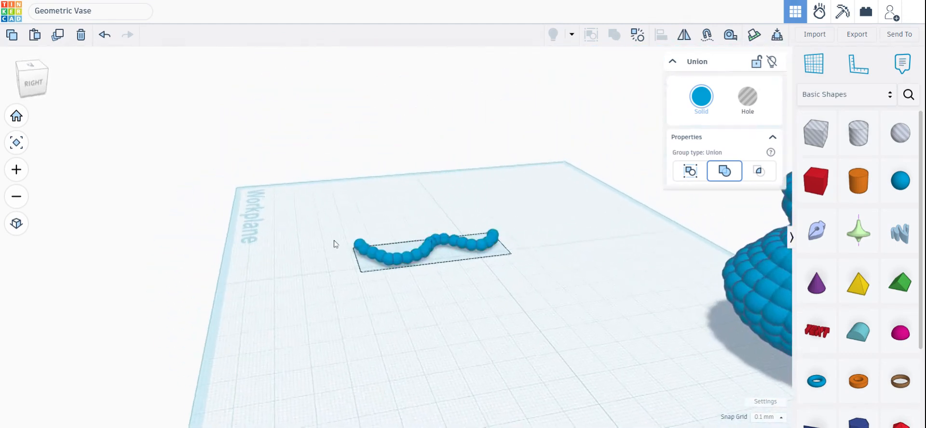
pyautogui.click(485, 263)
pyautogui.click(447, 242)
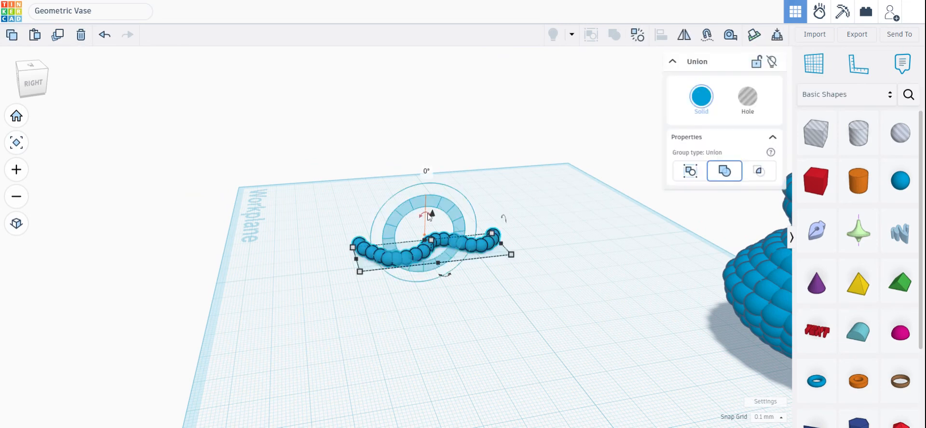
pyautogui.moveTo(427, 216)
pyautogui.moveTo(424, 215); pyautogui.dragTo(387, 241)
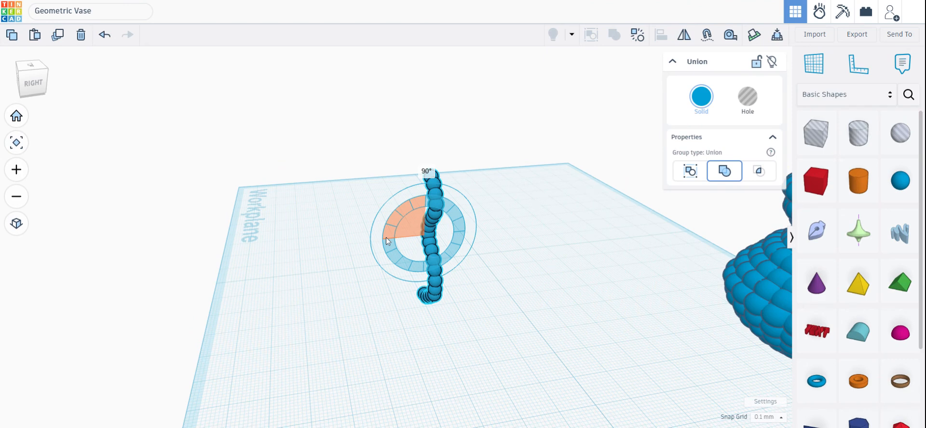
pyautogui.moveTo(387, 240); pyautogui.dragTo(395, 239)
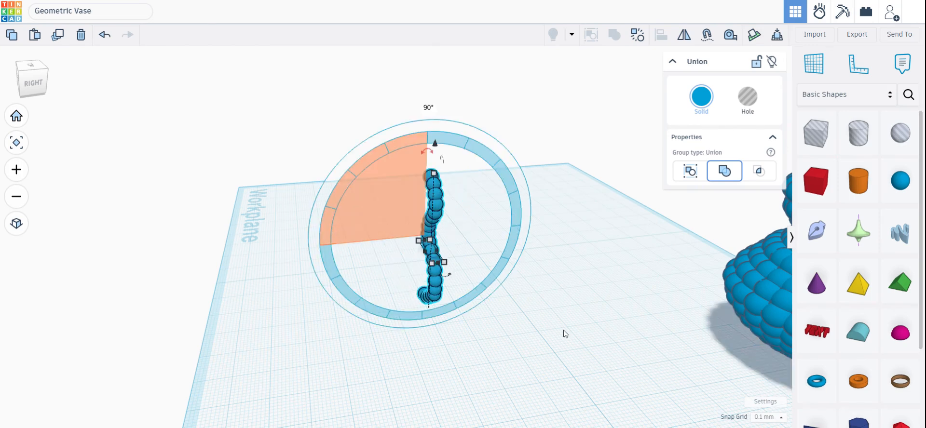
pyautogui.click(534, 338)
# Drop the upright sphere chain onto the workplane
pyautogui.moveTo(505, 331); pyautogui.dragTo(500, 212, button='right')
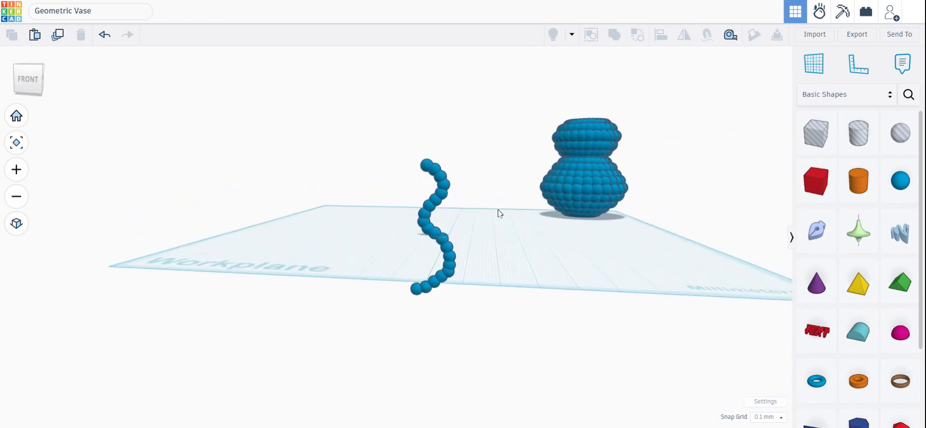
pyautogui.click(432, 201)
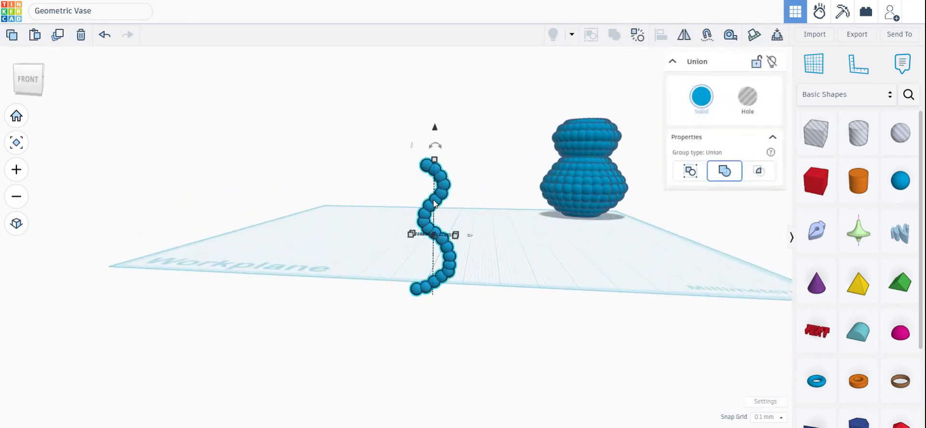
pyautogui.click(777, 40)
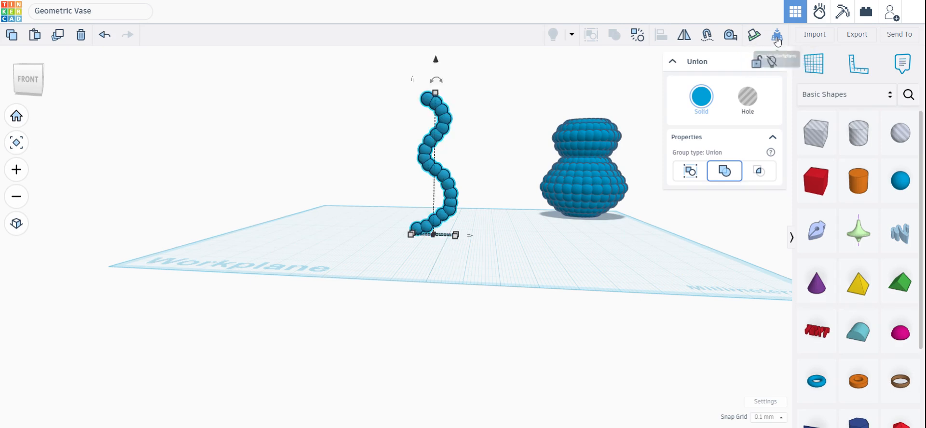
# Shift the standing sphere chain slightly across the workplane and duplicate it in place
pyautogui.moveTo(465, 252)
pyautogui.mouseDown(button='right')
pyautogui.moveTo(517, 296)
pyautogui.moveTo(463, 239)
pyautogui.moveTo(462, 249)
pyautogui.moveTo(477, 244)
pyautogui.mouseUp(button='right')
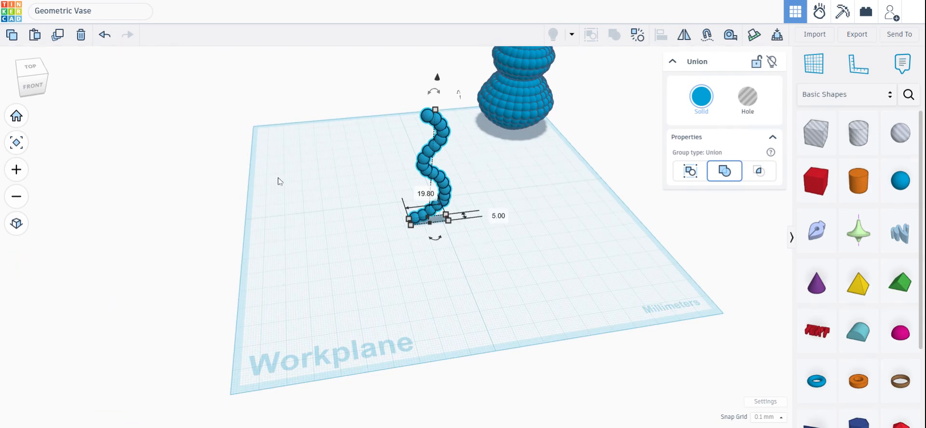
pyautogui.click(482, 256)
pyautogui.moveTo(482, 256); pyautogui.dragTo(296, 173, button='right')
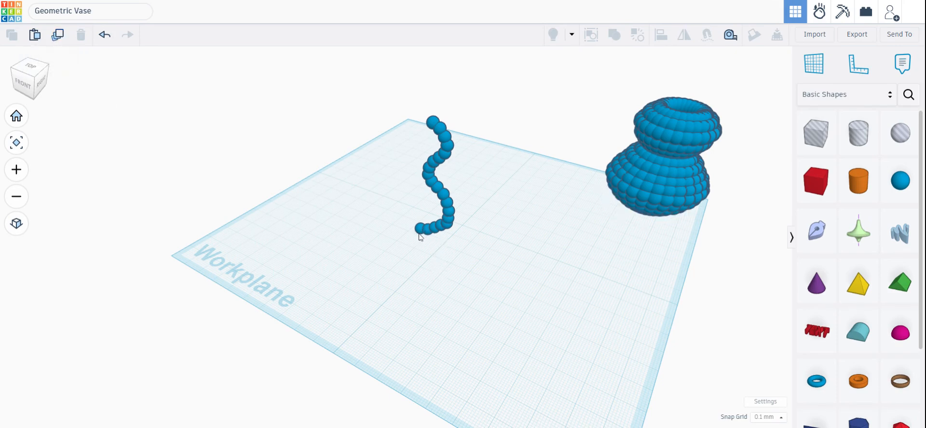
pyautogui.moveTo(419, 233); pyautogui.dragTo(441, 233)
pyautogui.click(61, 34)
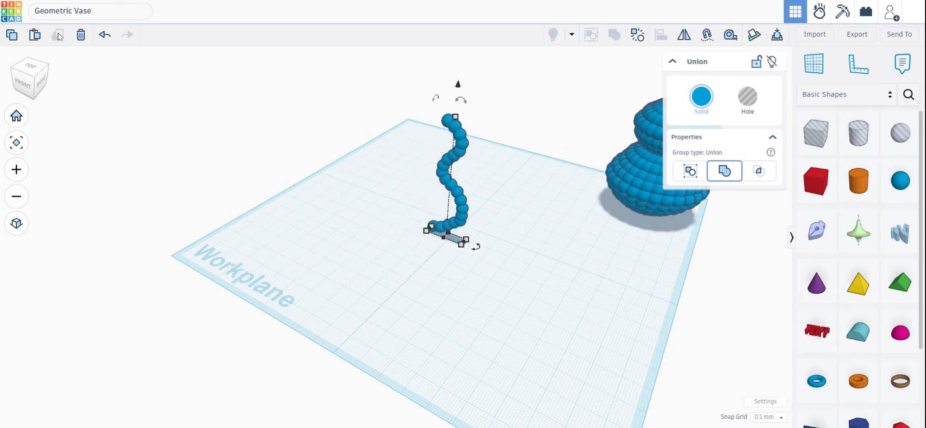
pyautogui.scroll(3, 483, 255)
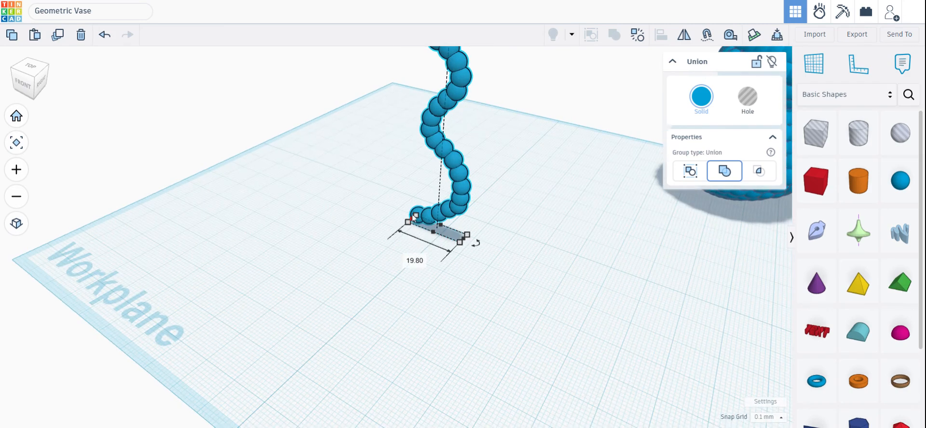
pyautogui.moveTo(397, 207); pyautogui.dragTo(535, 234)
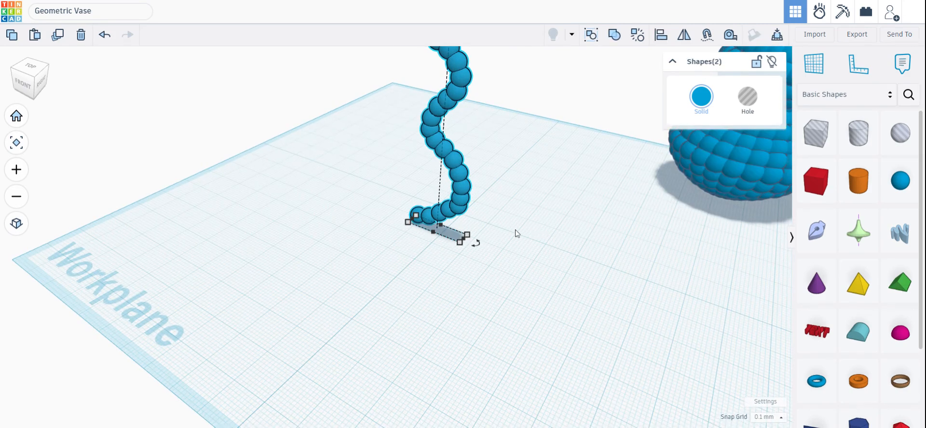
pyautogui.scroll(2, 515, 231)
pyautogui.click(386, 239)
pyautogui.click(394, 222)
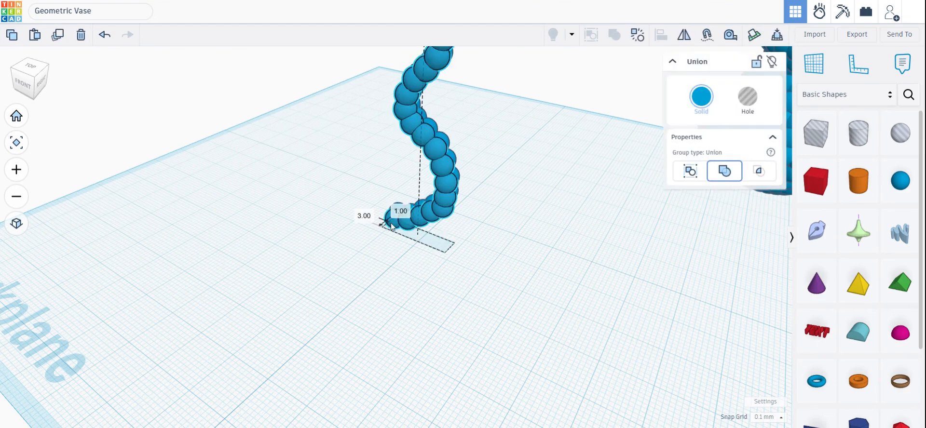
pyautogui.moveTo(391, 226); pyautogui.dragTo(386, 224)
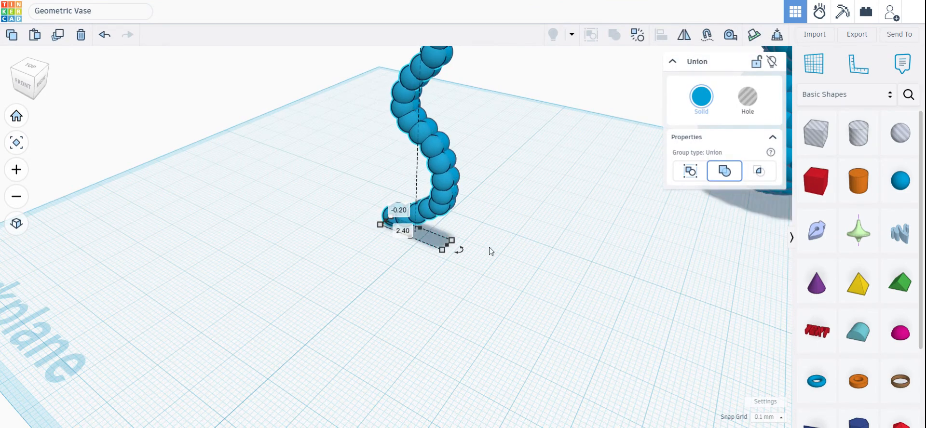
pyautogui.moveTo(462, 250); pyautogui.dragTo(476, 266)
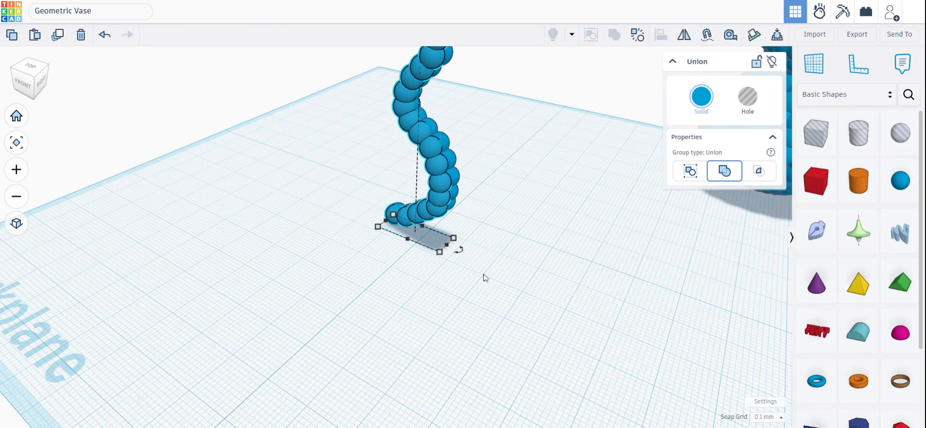
pyautogui.moveTo(464, 253); pyautogui.dragTo(482, 263)
pyautogui.hotkey('ctrl', 'z')
pyautogui.hotkey('ctrl', 'z')
pyautogui.hotkey('ctrl', 'z')
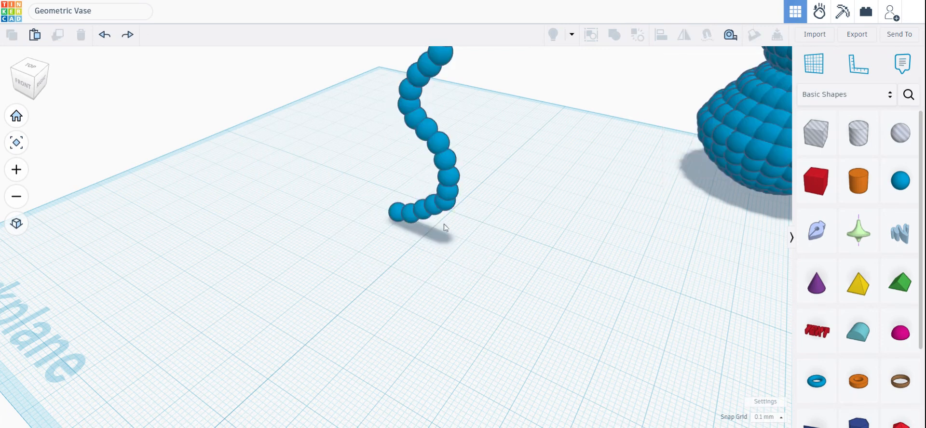
# Duplicate the standing sphere chain with an offset of about -0.20 by 2.60 mm and rotate the copy -11° about the vertical axis
pyautogui.click(398, 217)
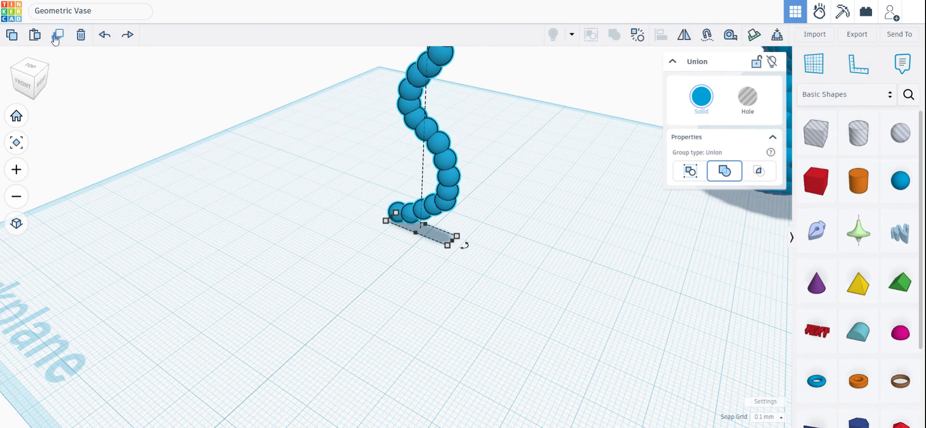
pyautogui.moveTo(402, 209); pyautogui.dragTo(395, 213)
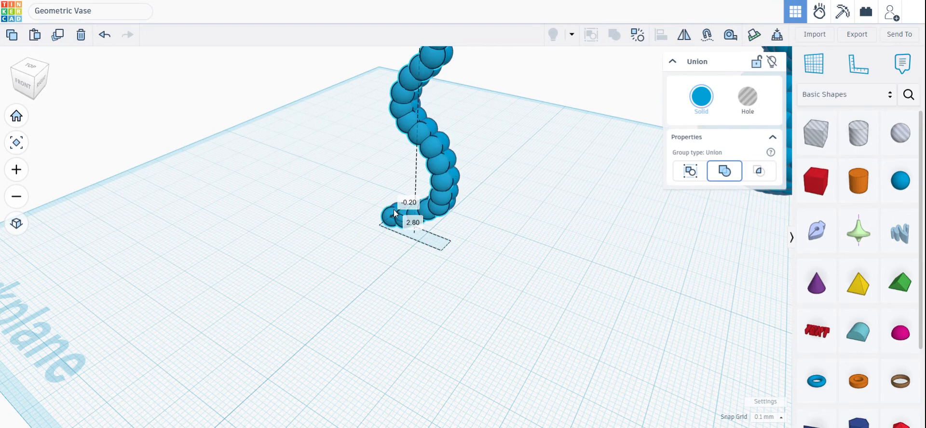
pyautogui.moveTo(464, 251); pyautogui.dragTo(475, 272)
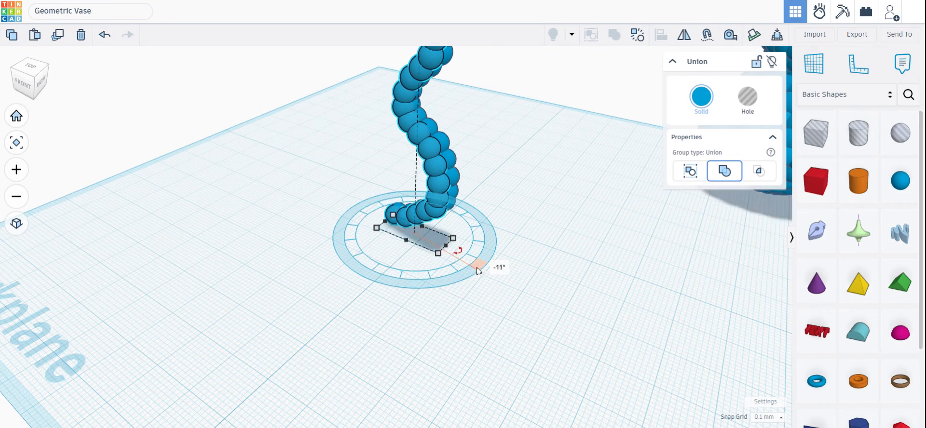
# Repeat the offset-and-rotate duplication of the sphere chain until 33 chains form a closed vase wall
pyautogui.click(57, 36)
pyautogui.click(57, 36)
pyautogui.click(57, 36)
pyautogui.click(57, 35)
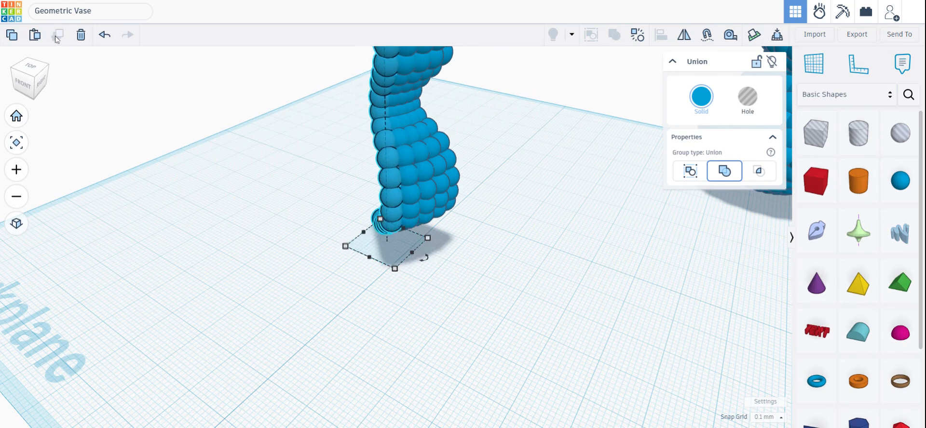
pyautogui.click(57, 36)
pyautogui.click(56, 36)
pyautogui.click(57, 36)
pyautogui.click(57, 36)
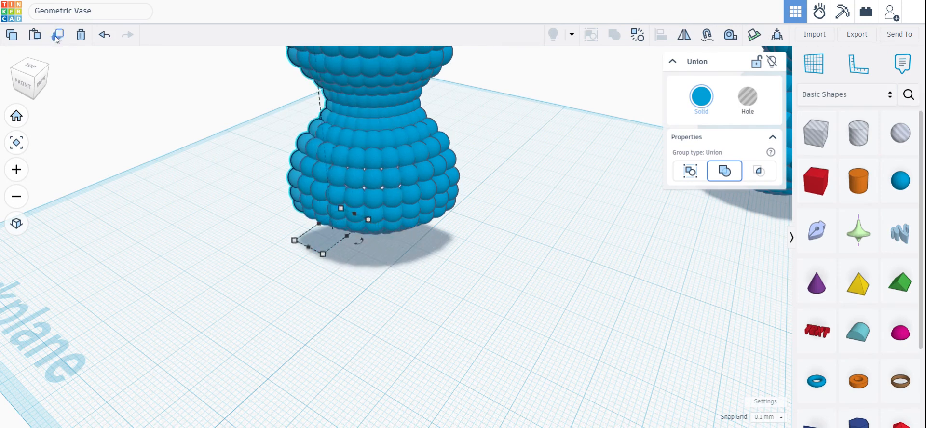
pyautogui.click(56, 36)
pyautogui.click(56, 37)
pyautogui.click(56, 37)
pyautogui.scroll(-1, 535, 227)
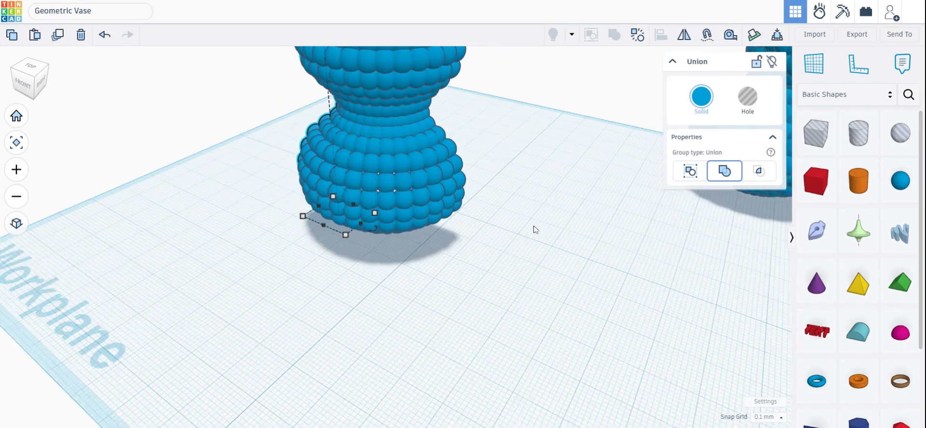
pyautogui.scroll(-1, 535, 230)
pyautogui.click(56, 35)
pyautogui.click(55, 33)
pyautogui.click(54, 33)
pyautogui.click(52, 35)
pyautogui.click(52, 37)
pyautogui.click(52, 37)
pyautogui.click(51, 37)
pyautogui.click(51, 37)
pyautogui.click(51, 38)
pyautogui.click(51, 37)
pyautogui.click(51, 37)
pyautogui.click(51, 37)
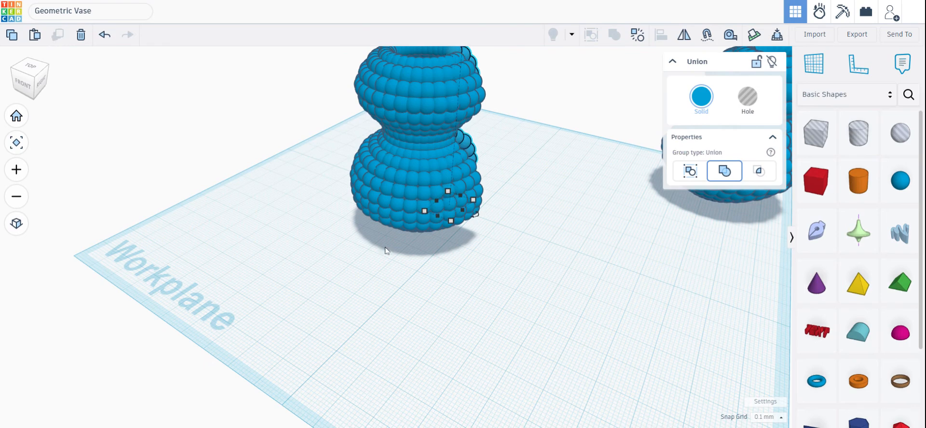
pyautogui.moveTo(544, 295); pyautogui.dragTo(395, 277, button='right')
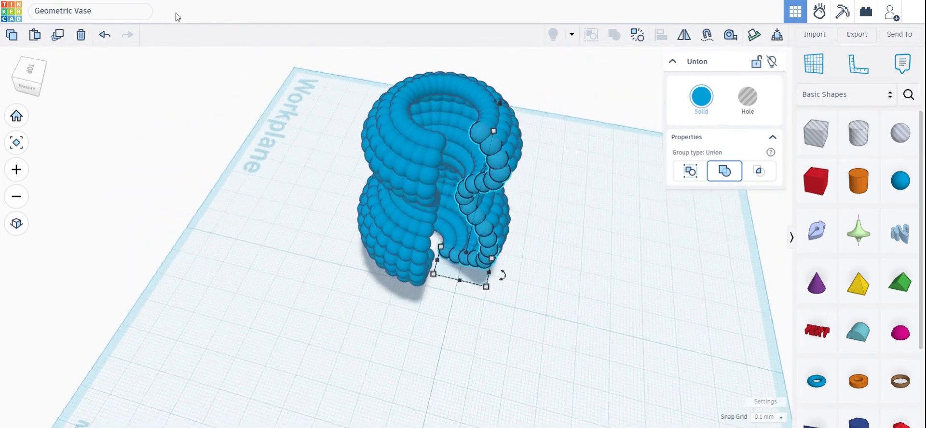
pyautogui.click(60, 37)
pyautogui.click(59, 37)
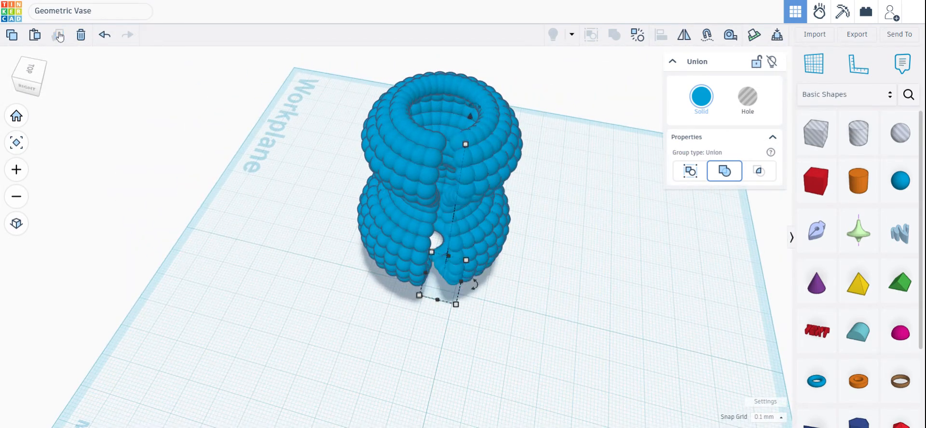
pyautogui.click(59, 37)
pyautogui.click(59, 37)
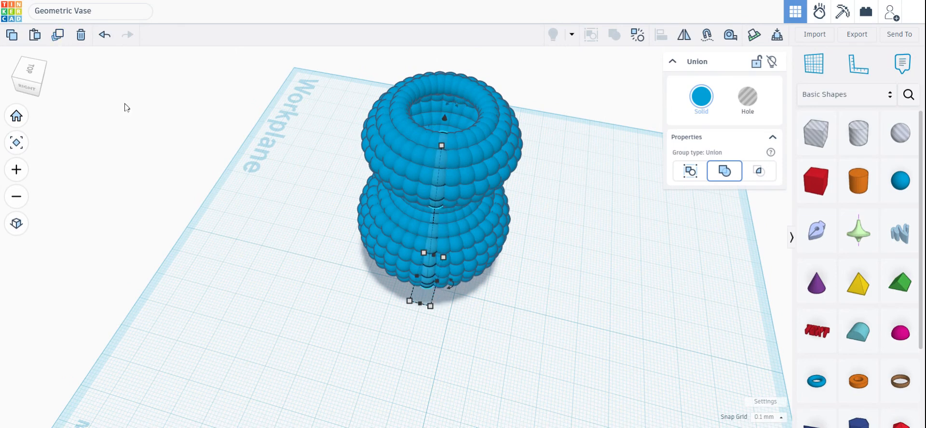
# Select all 33 sphere chains of the new vase and combine them into one union group
pyautogui.click(530, 296)
pyautogui.moveTo(429, 311); pyautogui.dragTo(492, 189, button='right')
pyautogui.moveTo(504, 269); pyautogui.dragTo(366, 89, button='right')
pyautogui.moveTo(289, 53); pyautogui.dragTo(594, 340)
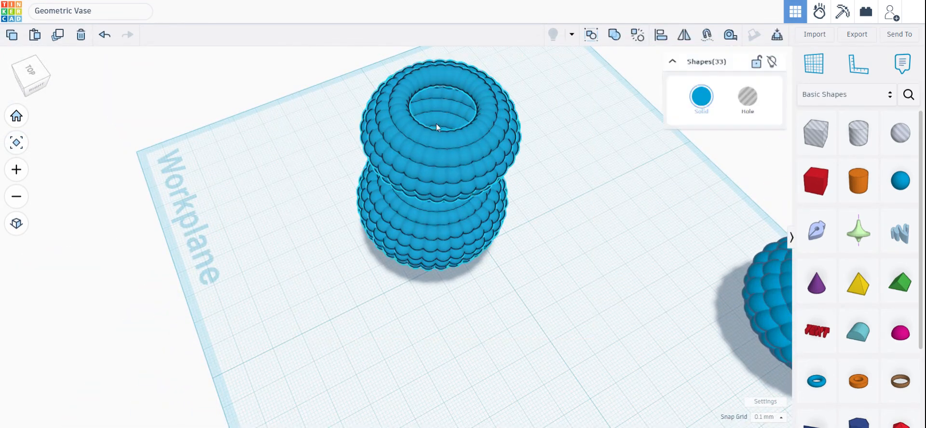
pyautogui.click(611, 42)
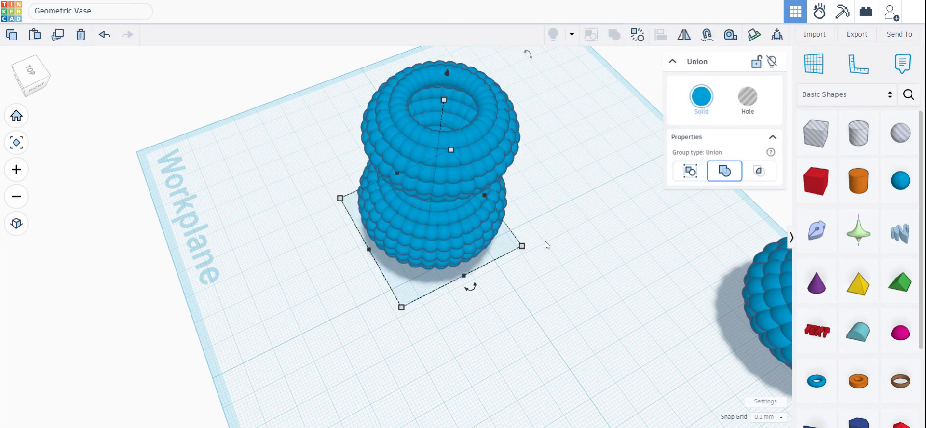
# Place a solid cylinder on the workplane beside the new vase and set its height to 2 mm
pyautogui.moveTo(571, 180); pyautogui.dragTo(540, 243, button='right')
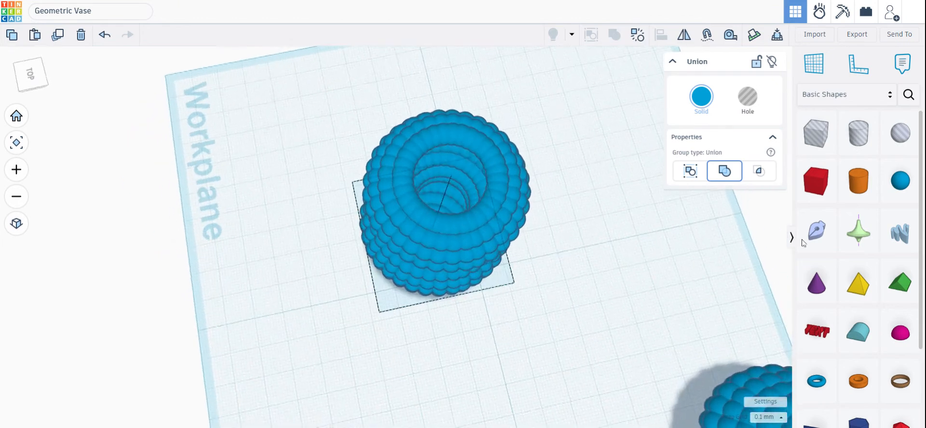
pyautogui.click(857, 189)
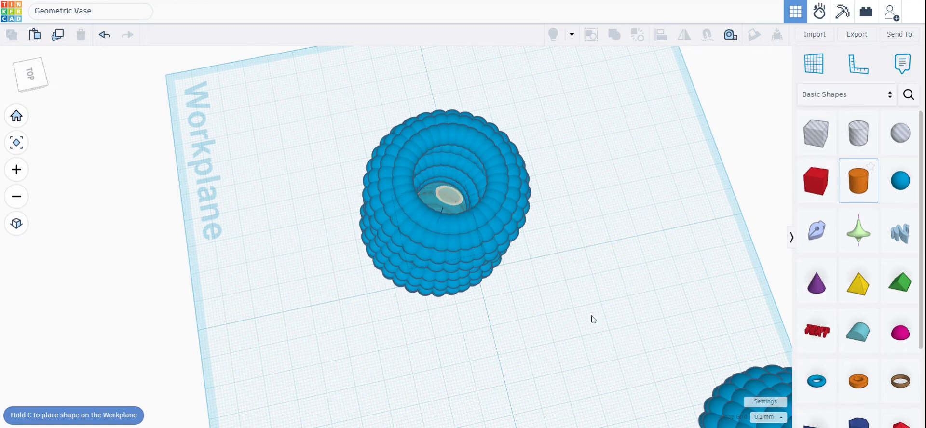
pyautogui.scroll(2, 532, 305)
pyautogui.click(572, 314)
pyautogui.moveTo(492, 380); pyautogui.dragTo(657, 355, button='right')
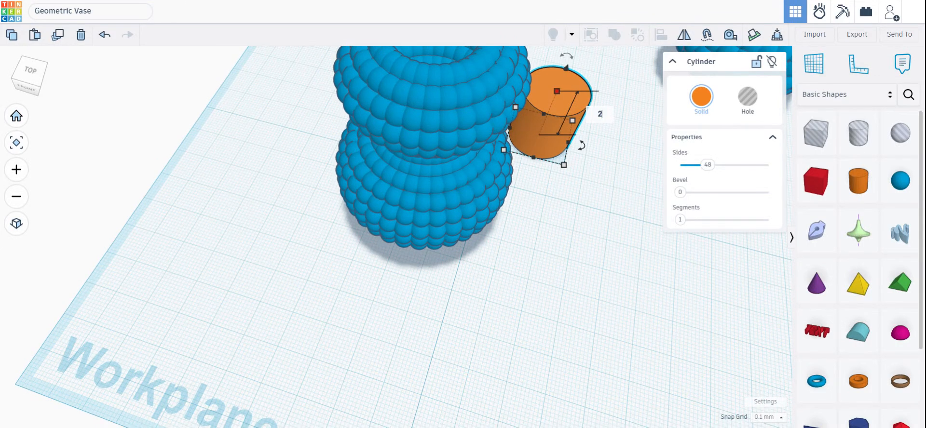
pyautogui.press('Return')
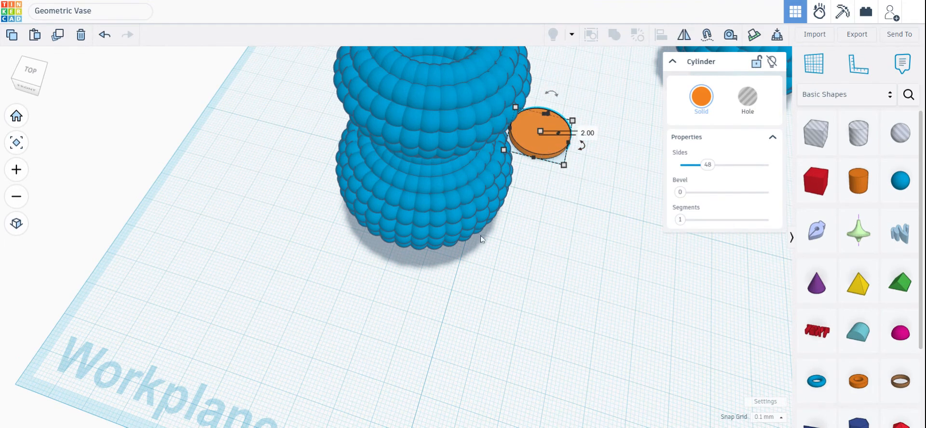
# Move the thin cylinder under the vase so that it covers the opening in the bottom
pyautogui.moveTo(514, 264); pyautogui.dragTo(523, 271, button='right')
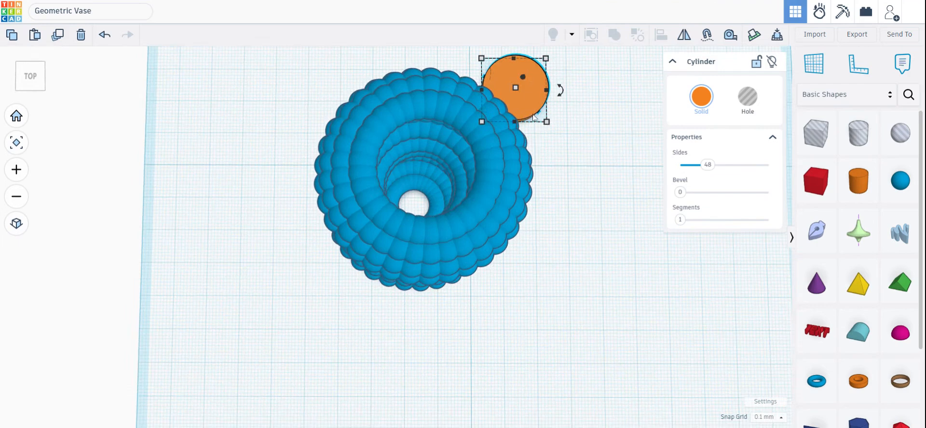
pyautogui.moveTo(531, 100); pyautogui.dragTo(428, 222)
pyautogui.moveTo(533, 342); pyautogui.dragTo(510, 182, button='right')
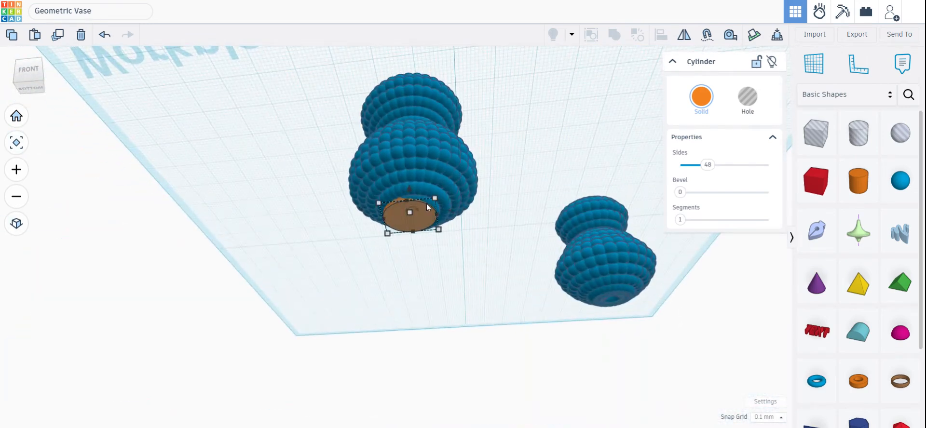
pyautogui.moveTo(485, 267); pyautogui.dragTo(488, 331, button='right')
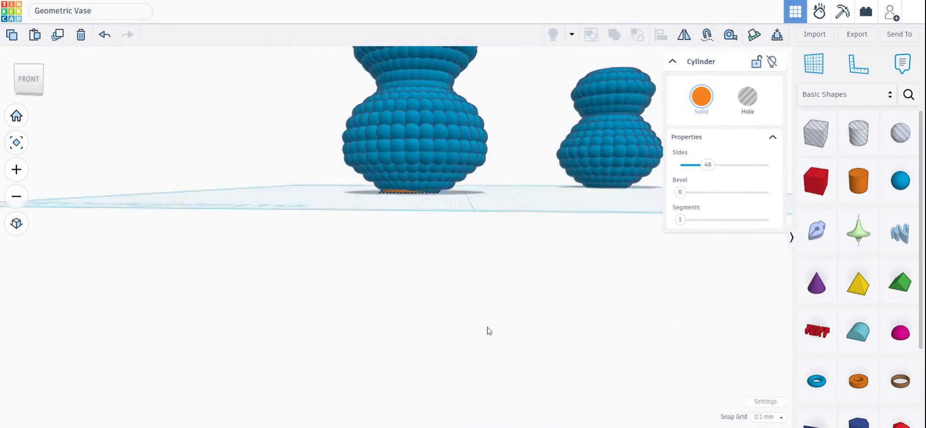
# Align the vase and its base cylinder to each other's centres along both horizontal axes
pyautogui.moveTo(298, 102); pyautogui.dragTo(522, 268)
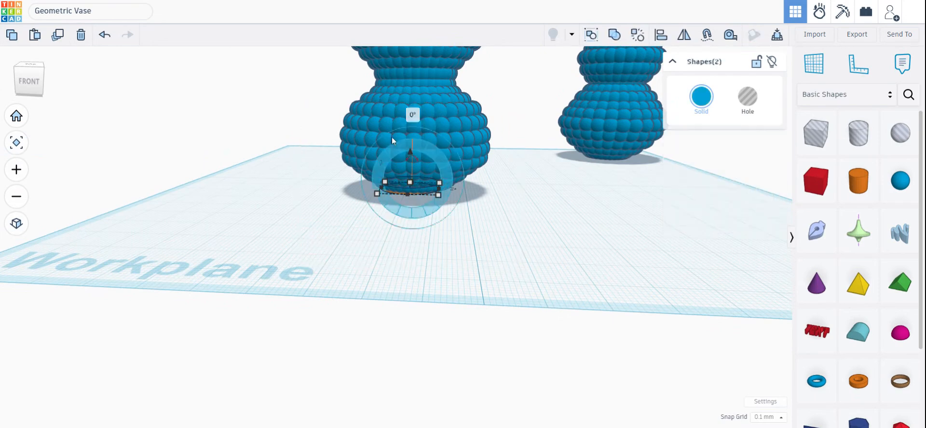
pyautogui.click(660, 39)
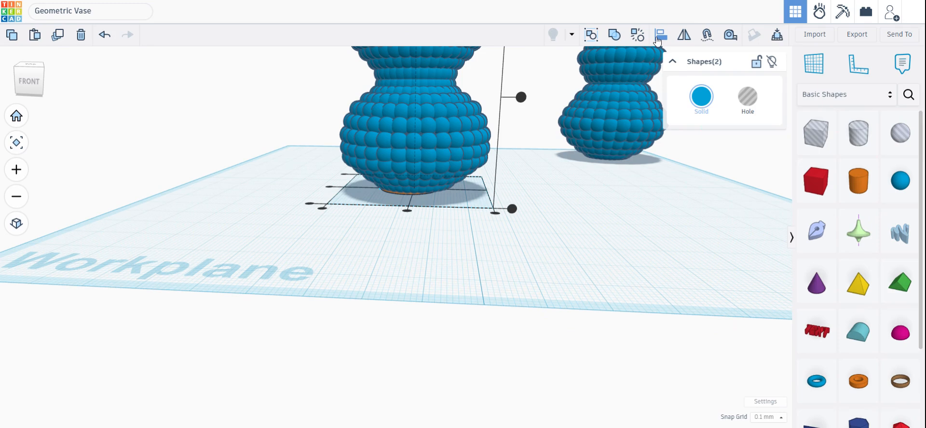
pyautogui.click(407, 211)
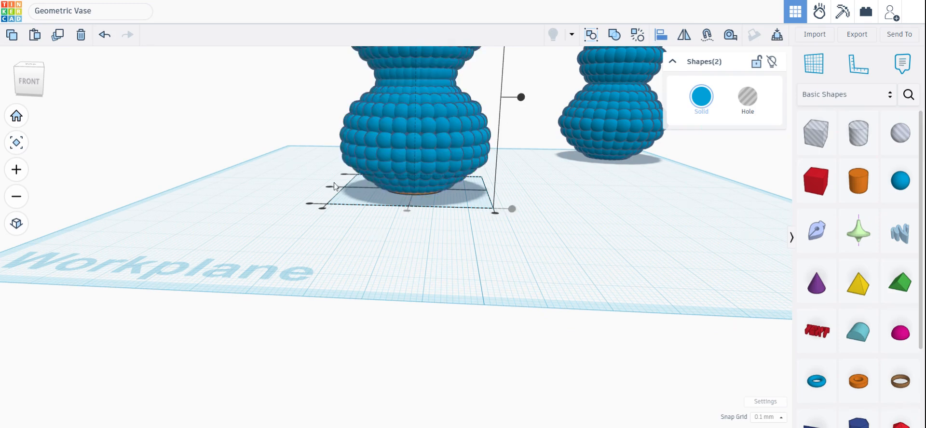
pyautogui.moveTo(306, 223); pyautogui.dragTo(311, 237, button='right')
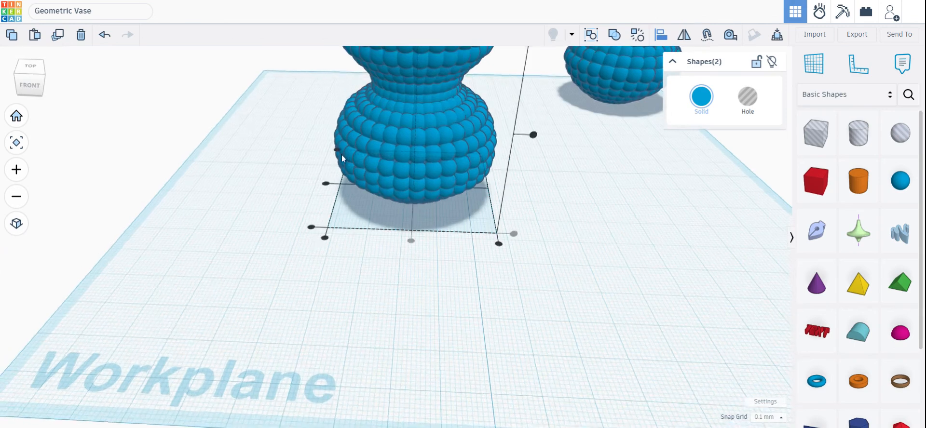
pyautogui.click(327, 184)
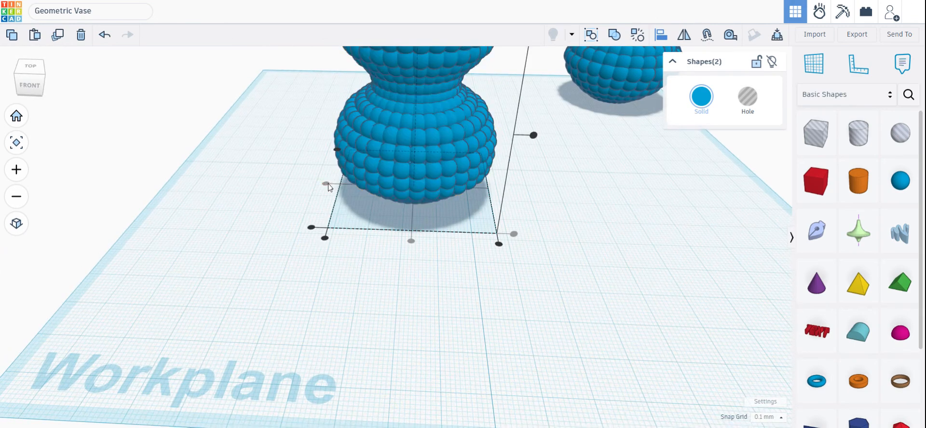
pyautogui.moveTo(497, 236); pyautogui.dragTo(429, 203, button='right')
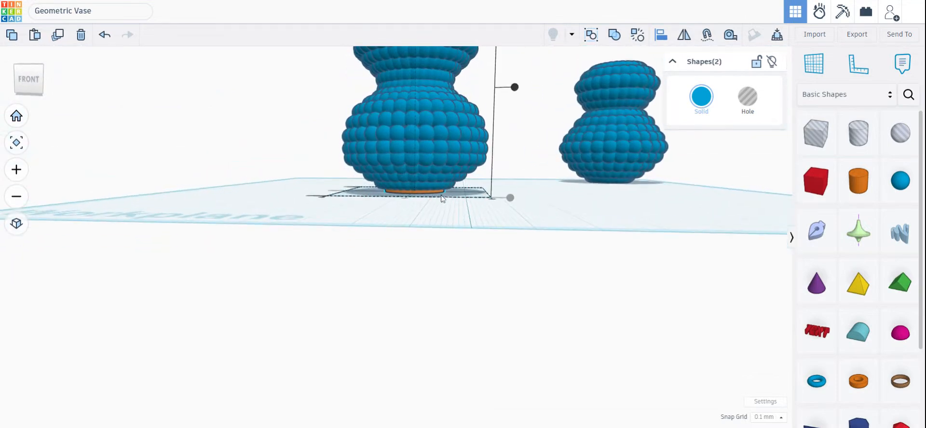
pyautogui.moveTo(528, 203); pyautogui.dragTo(514, 229, button='right')
pyautogui.click(534, 298)
# Combine the vase and its base cylinder into one union group
pyautogui.moveTo(514, 244); pyautogui.dragTo(331, 120)
pyautogui.click(614, 34)
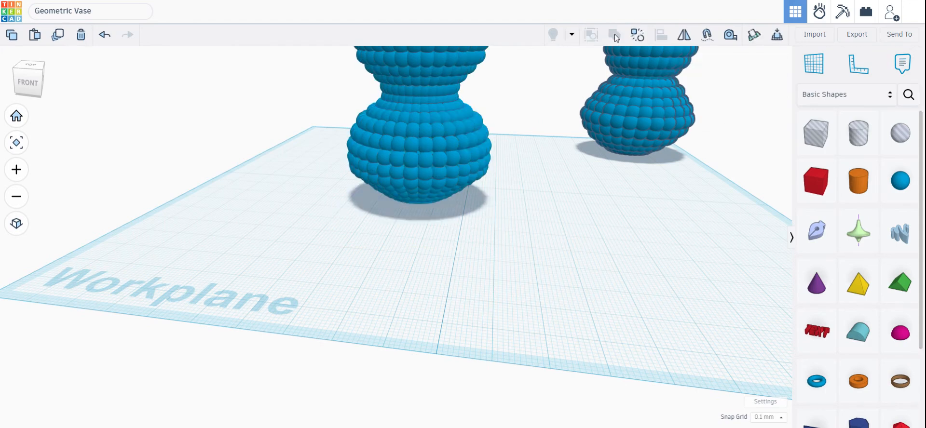
pyautogui.moveTo(485, 274); pyautogui.dragTo(508, 322, button='right')
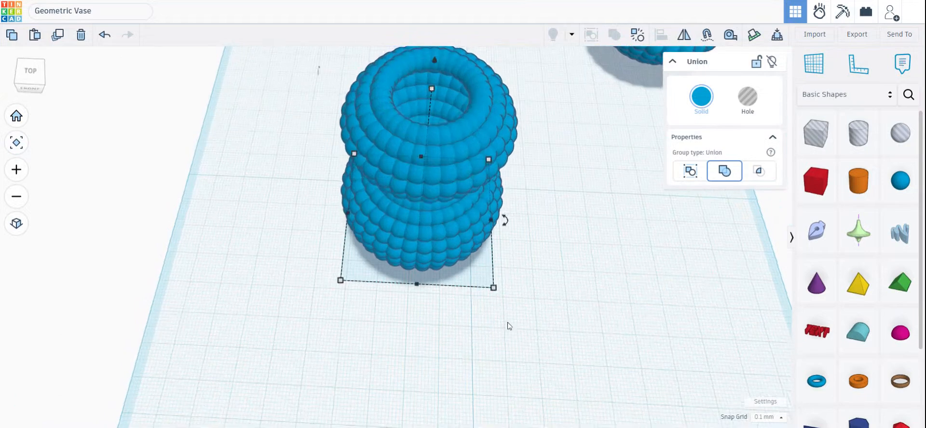
# Move the finished vase about 59 mm by 86 mm into the far left corner of the workplane
pyautogui.scroll(-2, 507, 322)
pyautogui.scroll(-2, 543, 291)
pyautogui.moveTo(446, 263); pyautogui.dragTo(327, 93)
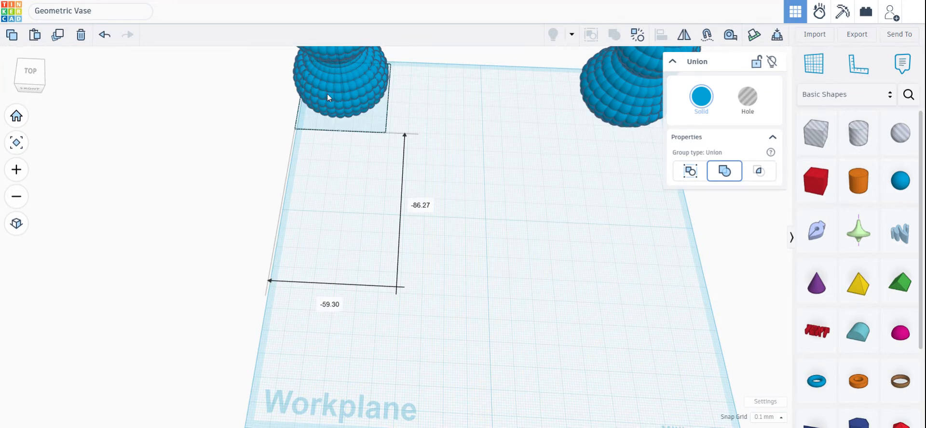
# Add a Scribble shape and draw an open S-curved vase half-profile ending in a flat base line toward the centre
pyautogui.click(897, 237)
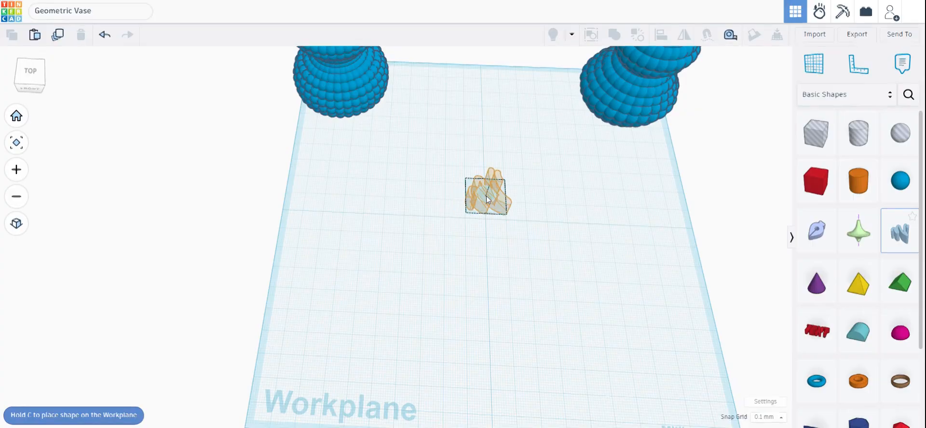
pyautogui.click(487, 199)
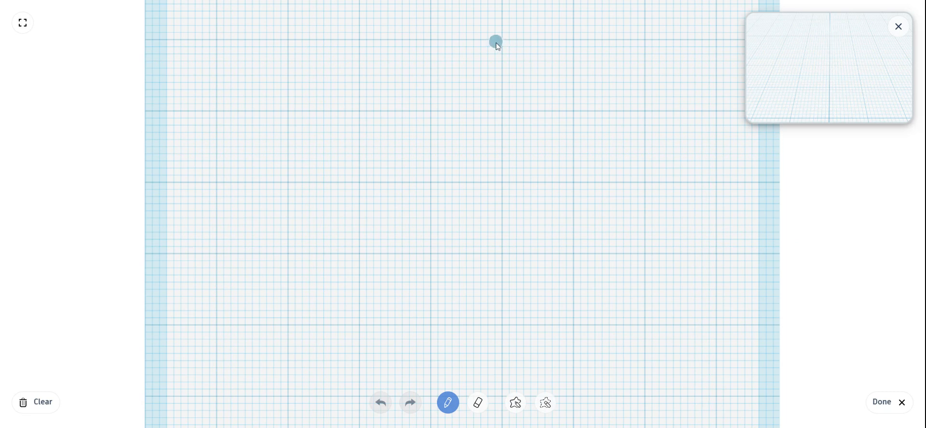
pyautogui.moveTo(508, 46)
pyautogui.mouseDown()
pyautogui.moveTo(550, 86)
pyautogui.moveTo(554, 112)
pyautogui.moveTo(505, 184)
pyautogui.moveTo(509, 208)
pyautogui.moveTo(549, 272)
pyautogui.moveTo(564, 323)
pyautogui.moveTo(558, 354)
pyautogui.moveTo(543, 365)
pyautogui.moveTo(434, 366)
pyautogui.mouseUp()
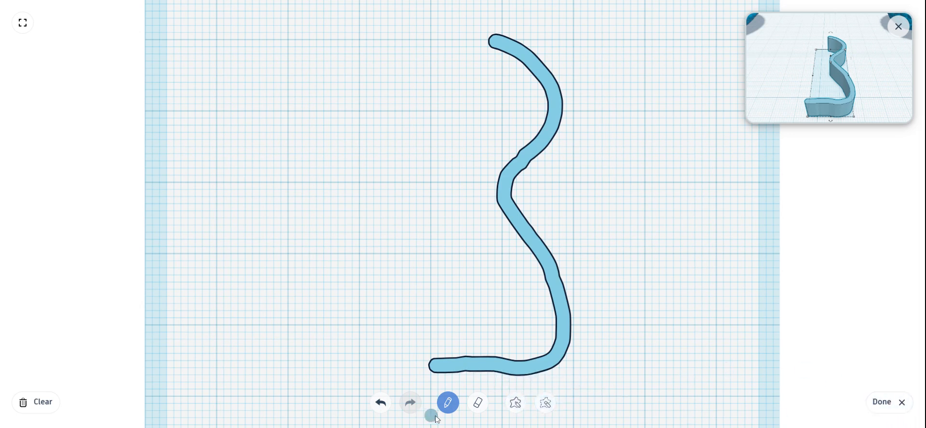
pyautogui.click(881, 406)
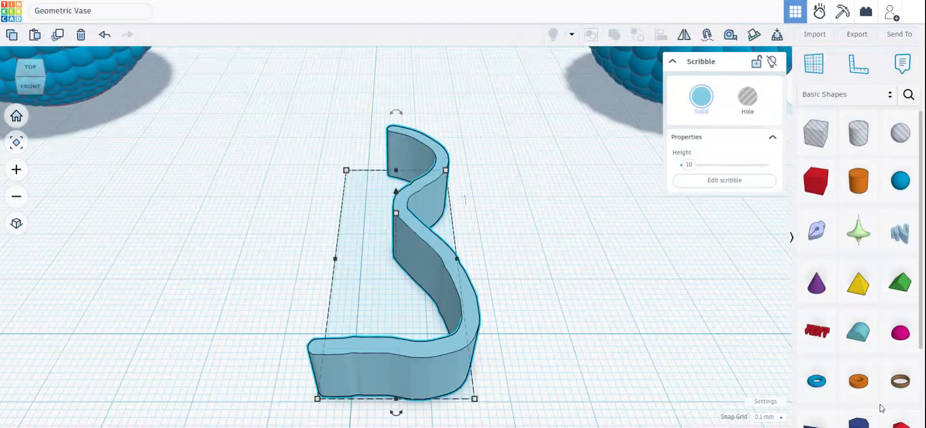
# Set the scribble profile's vertical thickness to 1 mm
pyautogui.moveTo(552, 271); pyautogui.dragTo(347, 226, button='right')
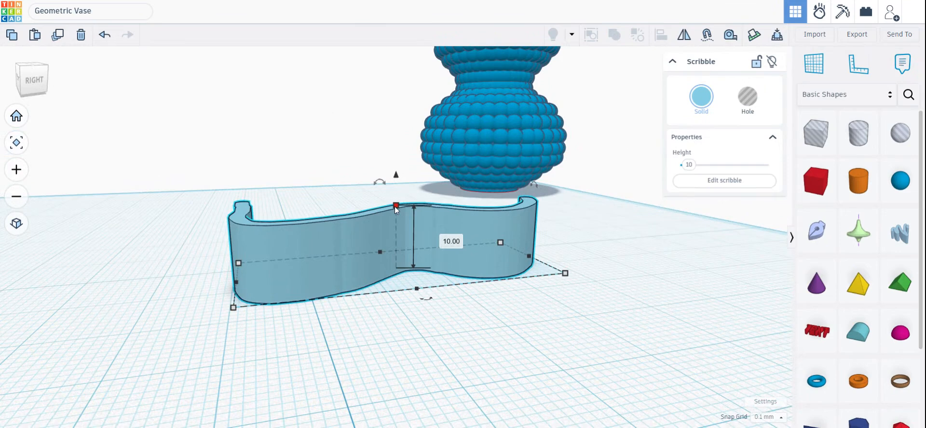
pyautogui.click(396, 207)
pyautogui.click(442, 237)
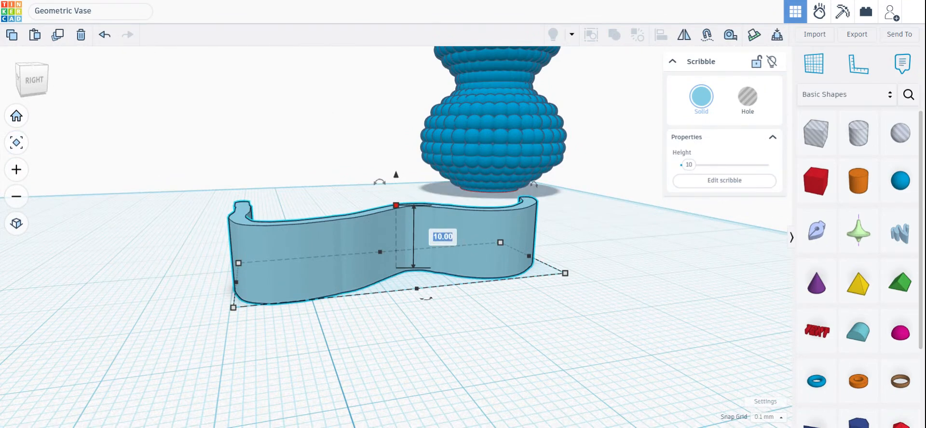
pyautogui.write('1')
pyautogui.press('Return')
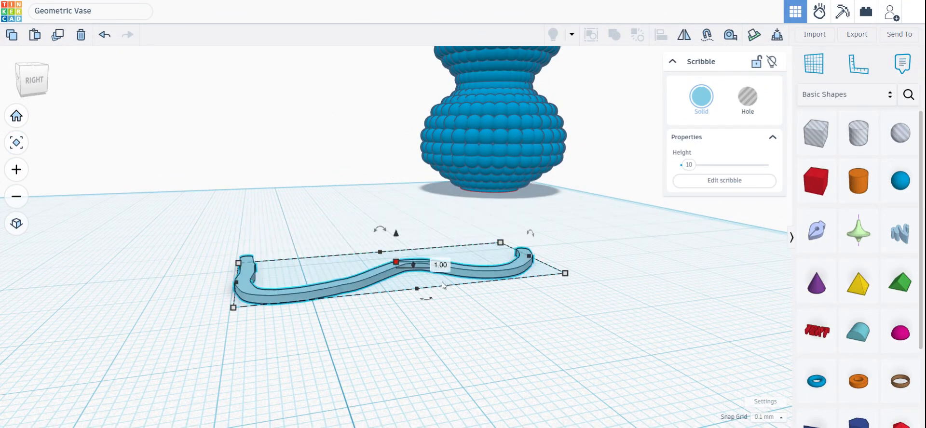
# Rotate the thin scribble profile upright so that its flat base end rests on the workplane
pyautogui.click(623, 251)
pyautogui.click(493, 273)
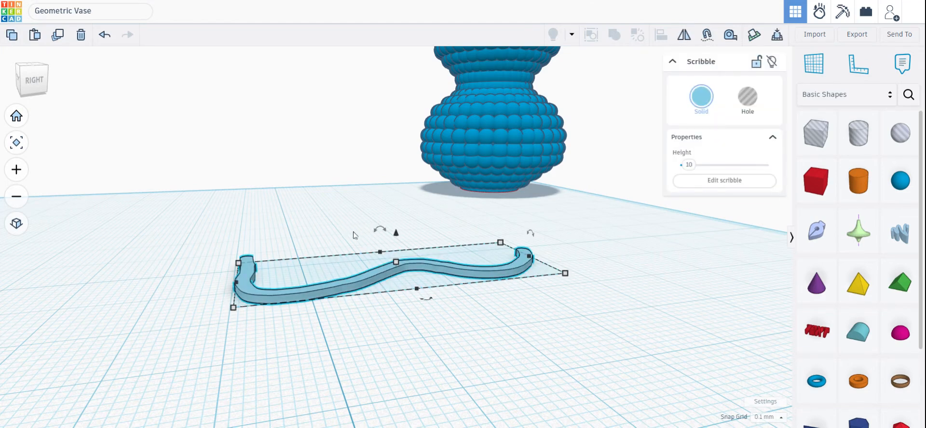
pyautogui.moveTo(381, 231)
pyautogui.mouseDown()
pyautogui.moveTo(351, 231)
pyautogui.moveTo(349, 253)
pyautogui.mouseUp()
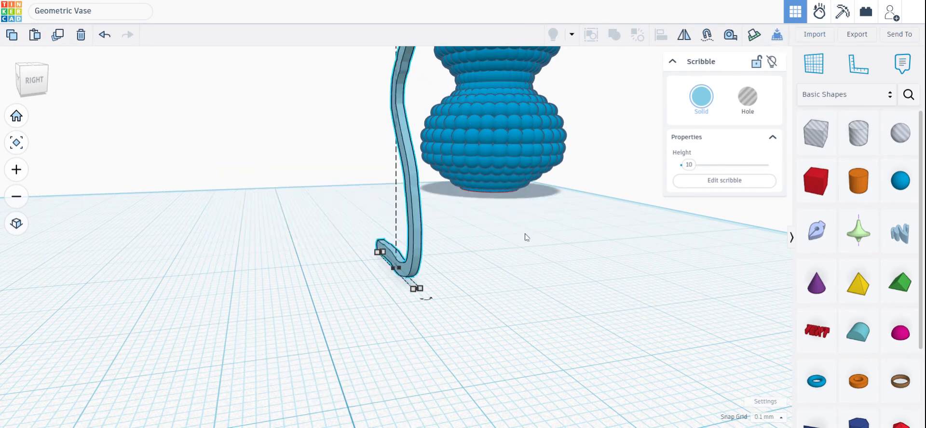
# Move the upright profile about 36 mm by 33 mm across the workplane into open space
pyautogui.moveTo(404, 335)
pyautogui.mouseDown(button='right')
pyautogui.moveTo(440, 331)
pyautogui.moveTo(424, 223)
pyautogui.mouseUp(button='right')
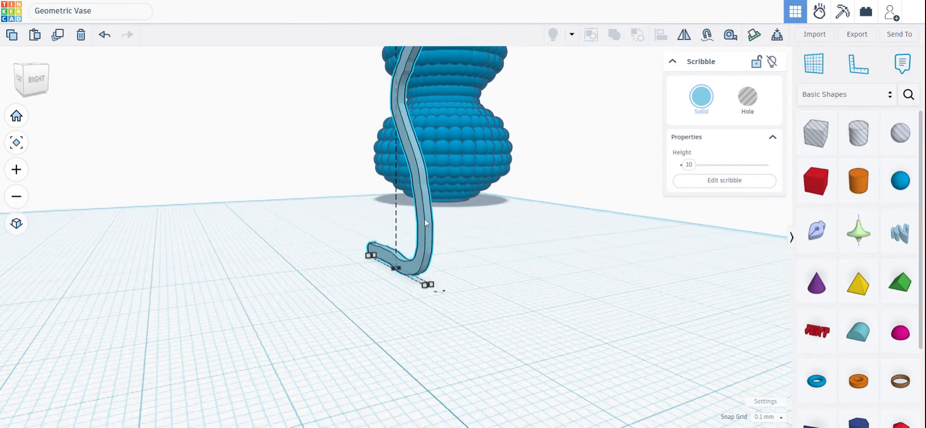
pyautogui.scroll(-3, 506, 238)
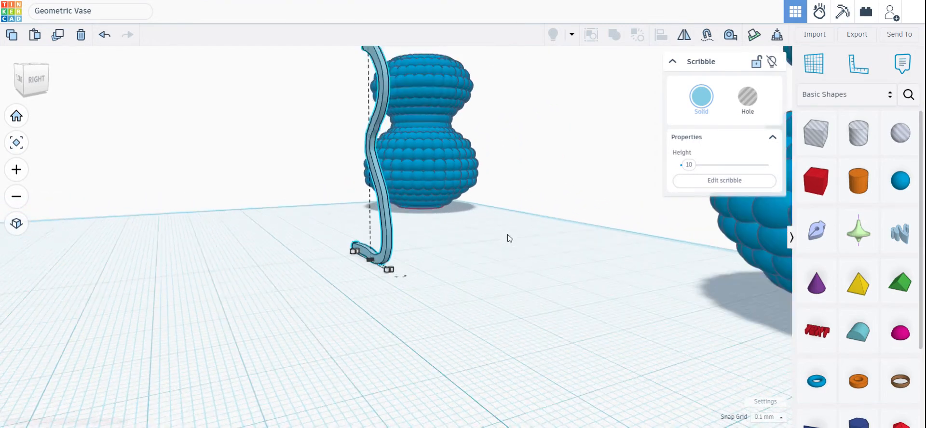
pyautogui.moveTo(388, 264); pyautogui.dragTo(315, 299)
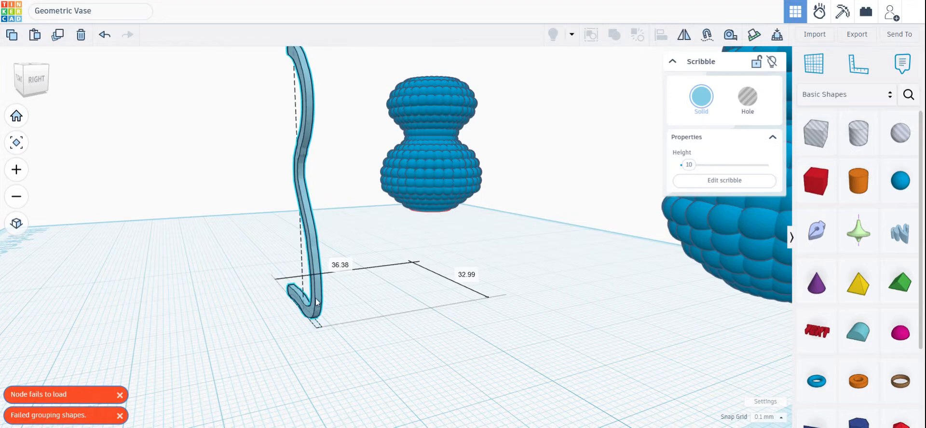
pyautogui.click(197, 347)
# Duplicate the upright profile in place and rotate the copy -10° about the vertical axis
pyautogui.moveTo(198, 346); pyautogui.dragTo(377, 350, button='right')
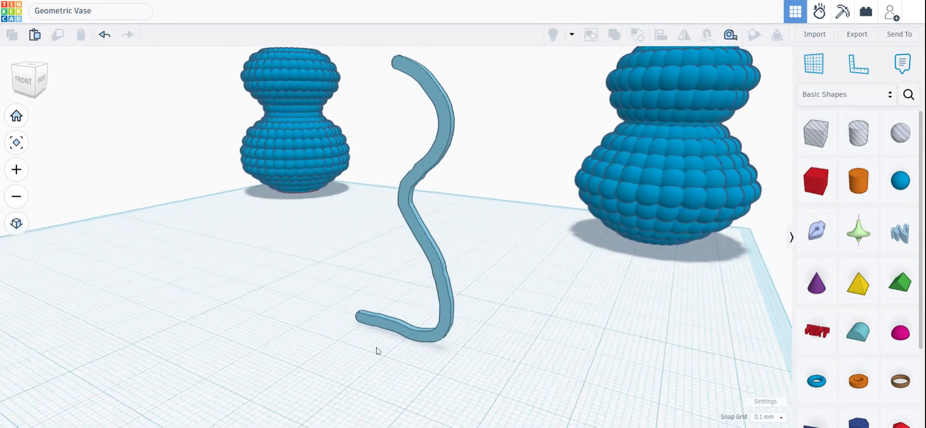
pyautogui.click(433, 338)
pyautogui.click(58, 35)
pyautogui.moveTo(376, 330); pyautogui.dragTo(378, 328)
pyautogui.moveTo(462, 357); pyautogui.dragTo(481, 374)
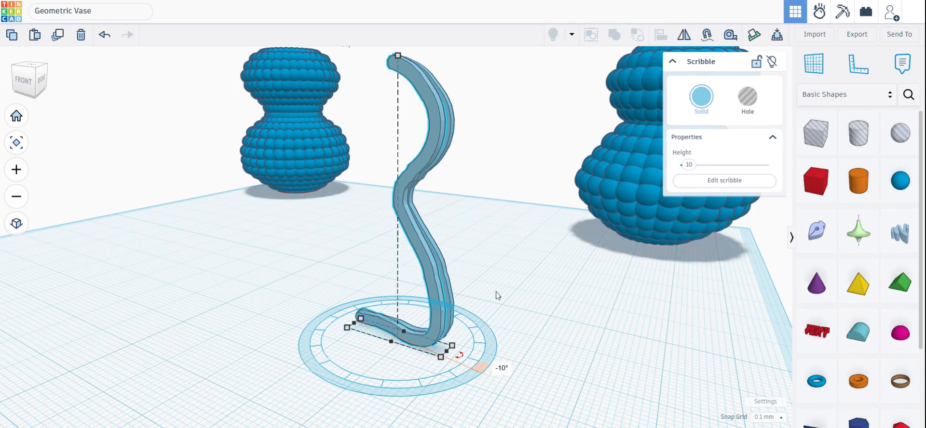
# Repeat the rotated duplication of the profile until 36 ribs form a complete circular vase
pyautogui.moveTo(495, 292)
pyautogui.mouseDown(button='right')
pyautogui.moveTo(471, 306)
pyautogui.moveTo(331, 235)
pyautogui.mouseUp(button='right')
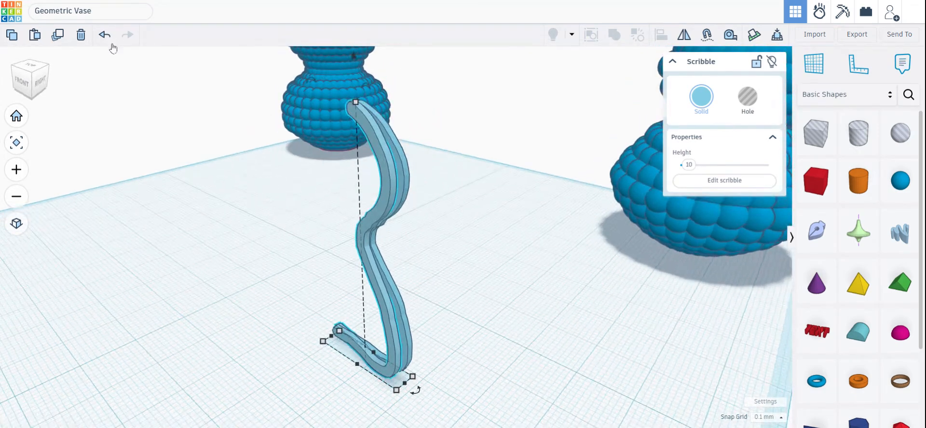
pyautogui.click(58, 34)
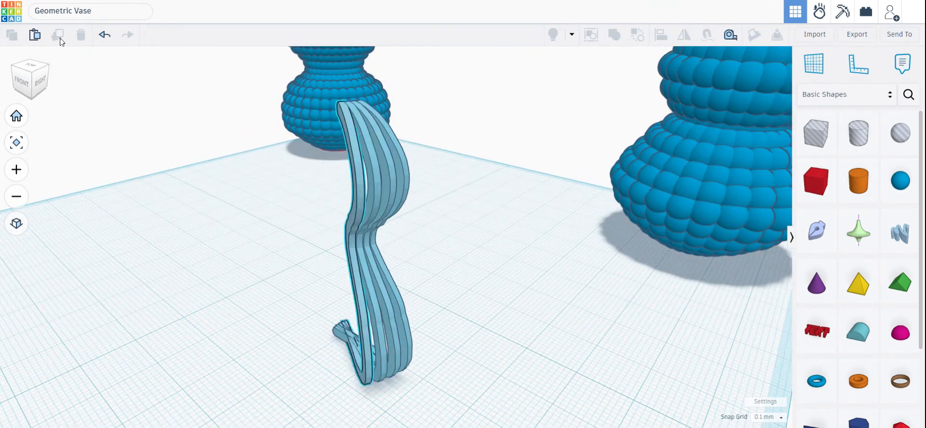
pyautogui.click(58, 34)
pyautogui.click(58, 35)
pyautogui.click(61, 39)
pyautogui.click(61, 39)
pyautogui.click(59, 35)
pyautogui.click(58, 34)
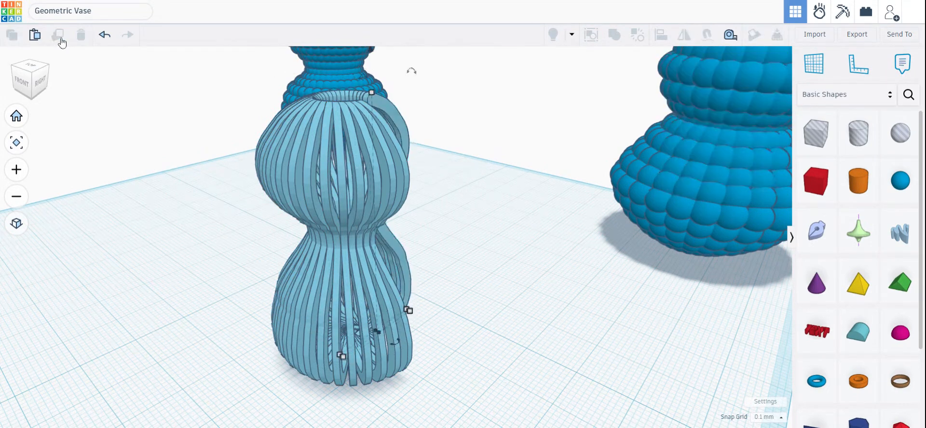
pyautogui.click(62, 40)
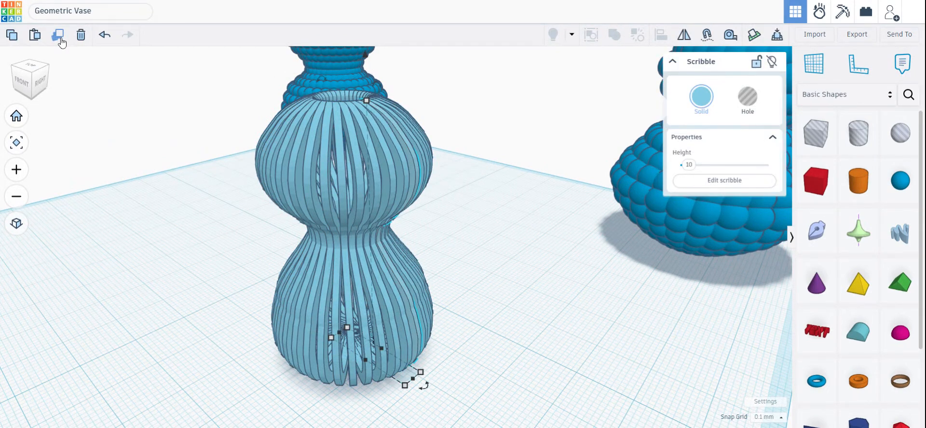
# Select all 36 ribs of the new vase and combine them into one union group
pyautogui.moveTo(521, 370); pyautogui.dragTo(474, 368, button='right')
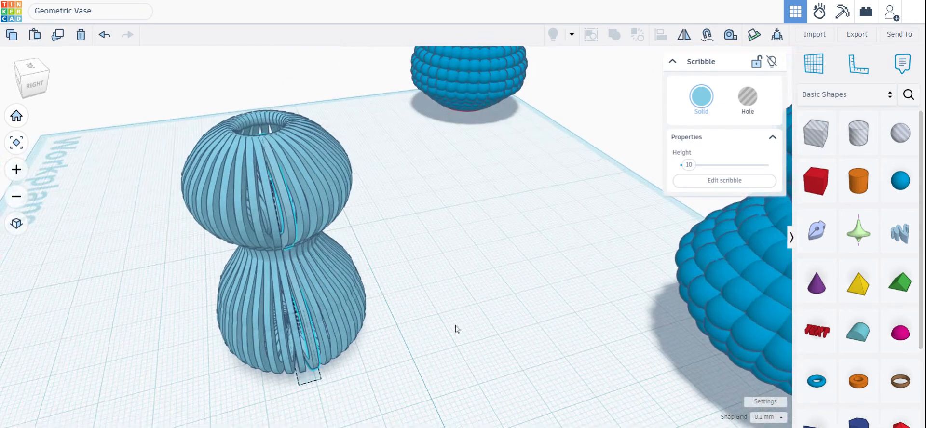
pyautogui.moveTo(154, 110); pyautogui.dragTo(426, 407)
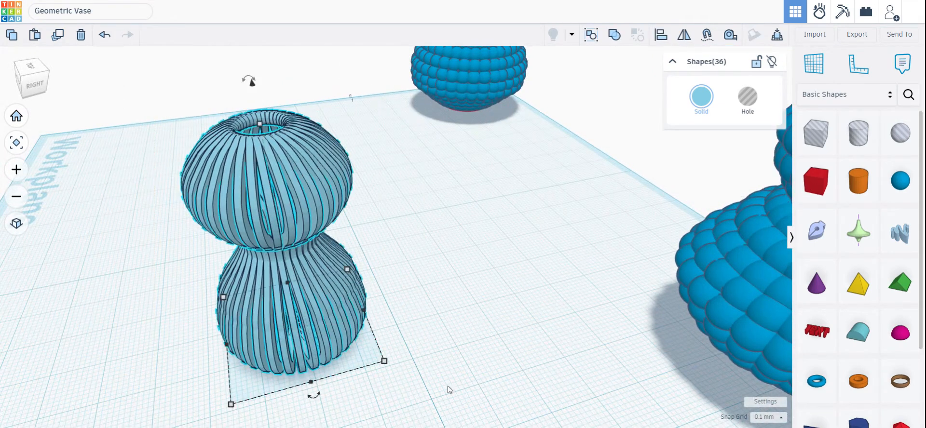
pyautogui.click(614, 36)
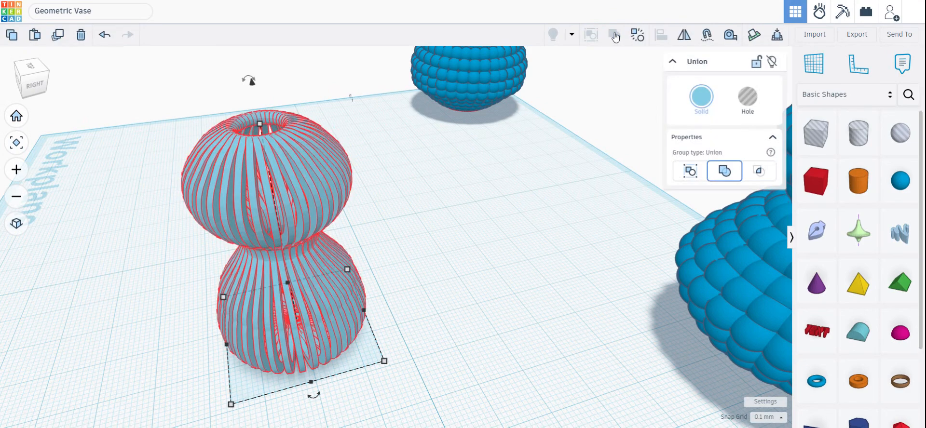
pyautogui.moveTo(436, 328); pyautogui.dragTo(301, 143, button='right')
pyautogui.moveTo(483, 198); pyautogui.dragTo(386, 268, button='right')
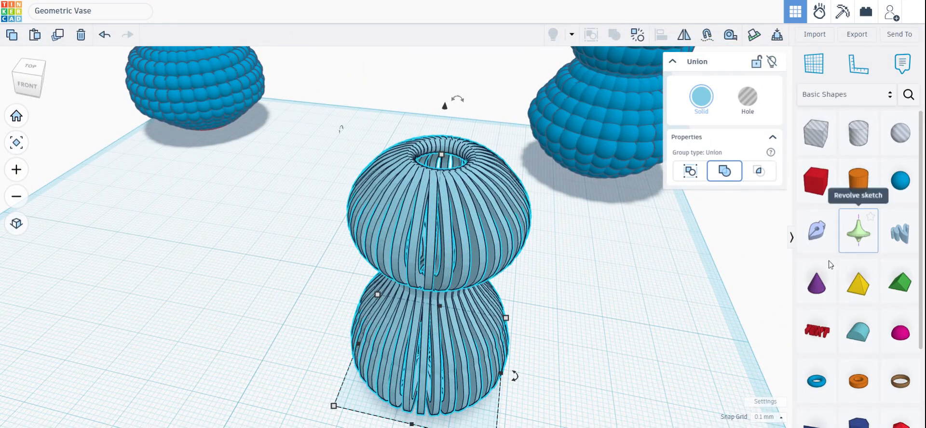
pyautogui.moveTo(606, 333); pyautogui.dragTo(684, 302, button='middle')
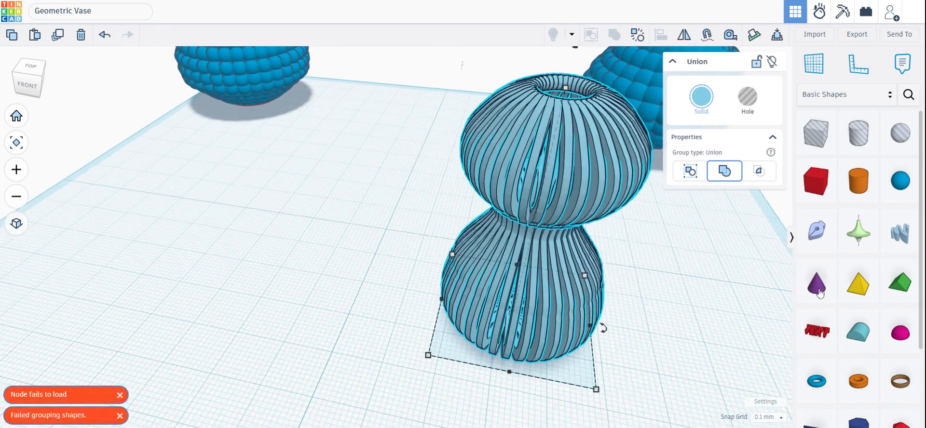